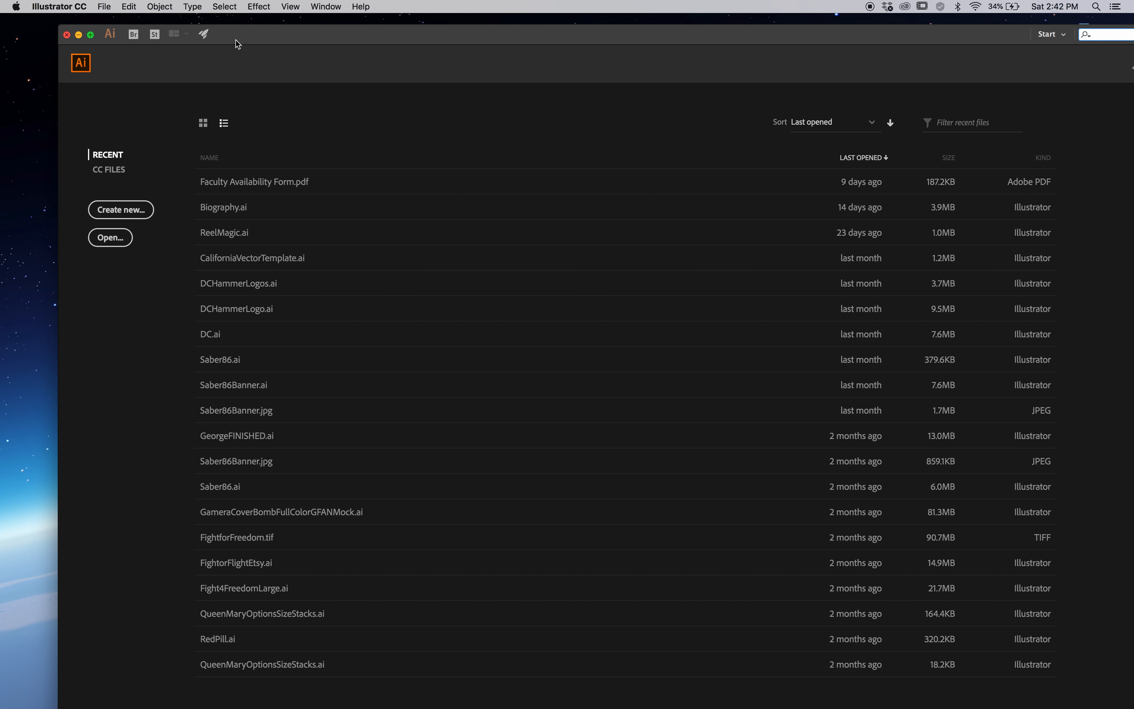
Create a new Letter print document in inches with landscape orientation and move its window to fill the screen
click(94, 585)
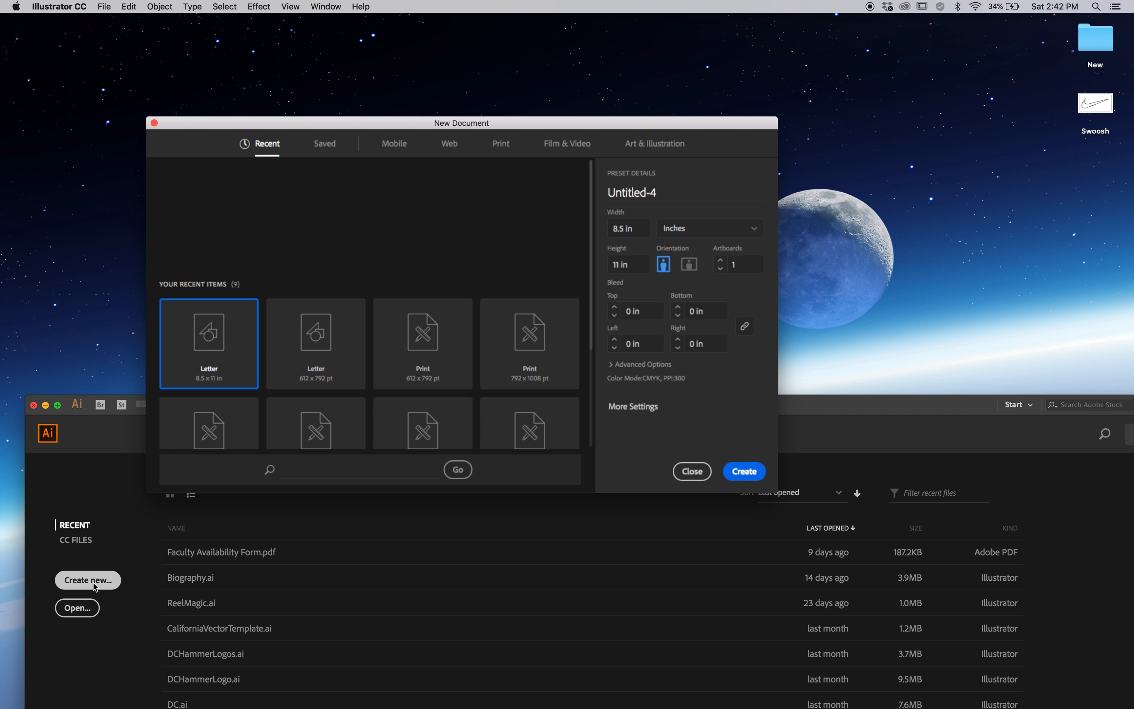
click(501, 144)
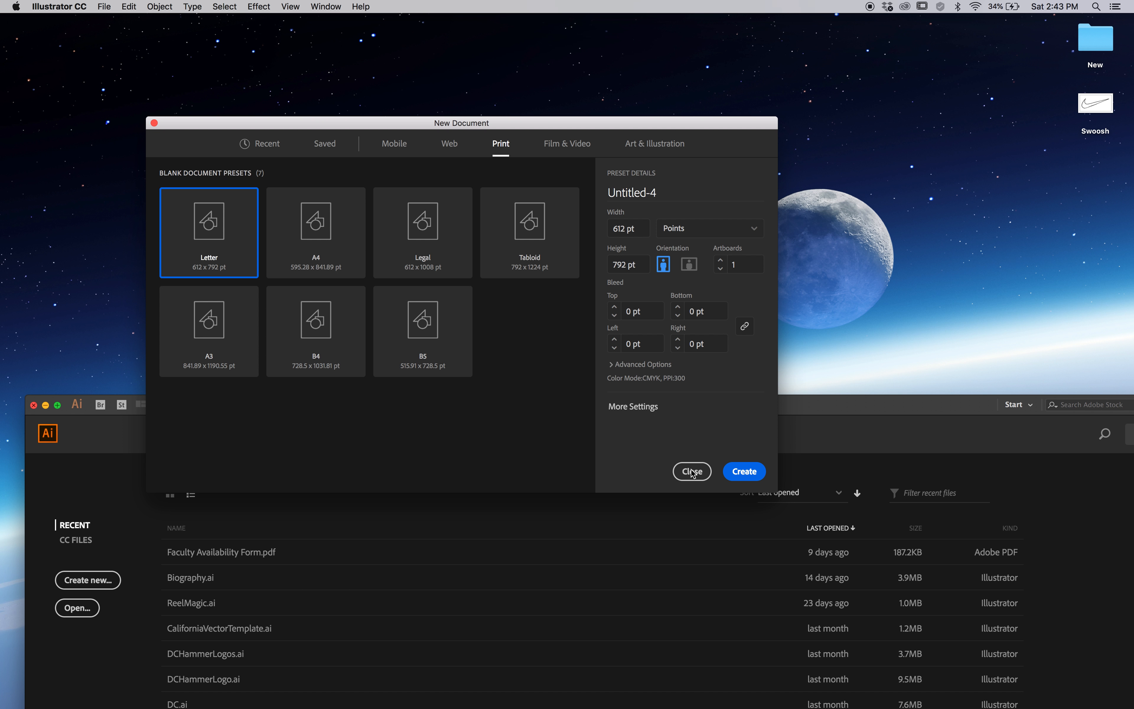
drag(649, 128, 576, 335)
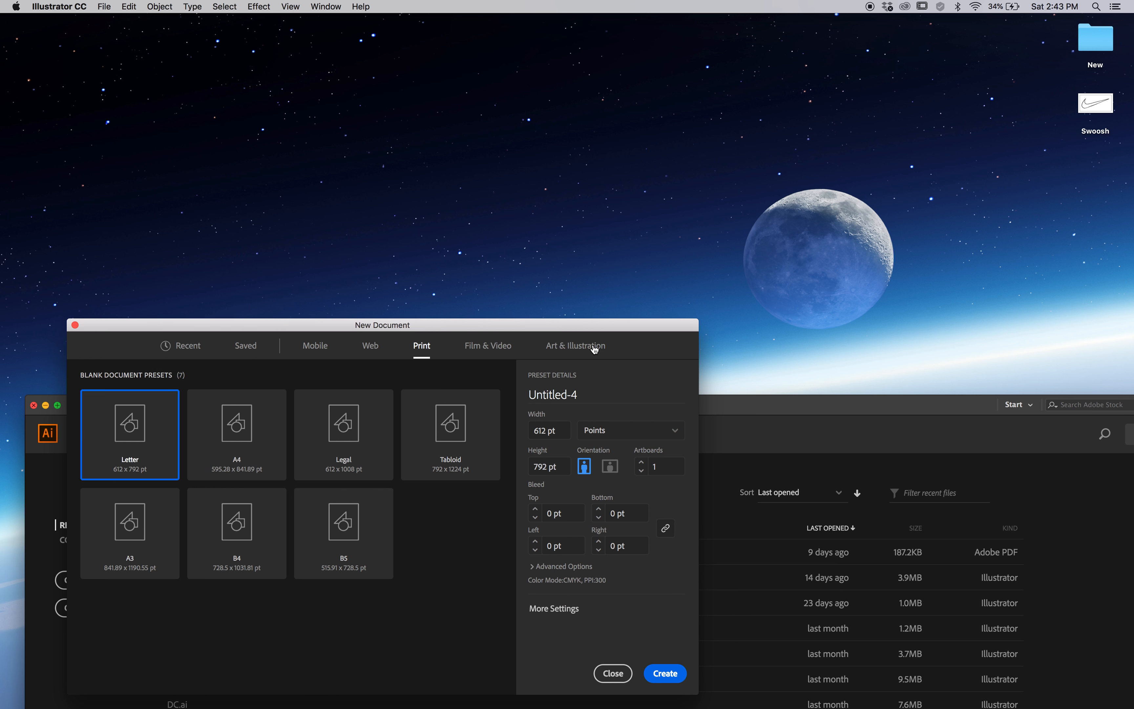
click(643, 429)
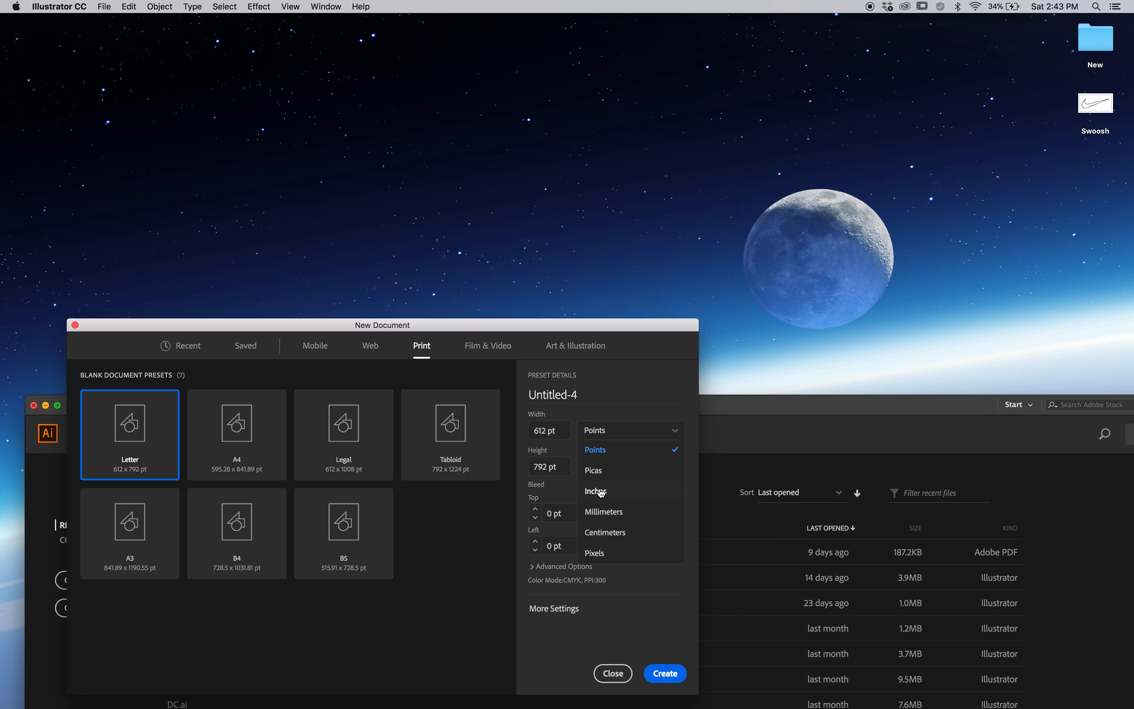
click(601, 493)
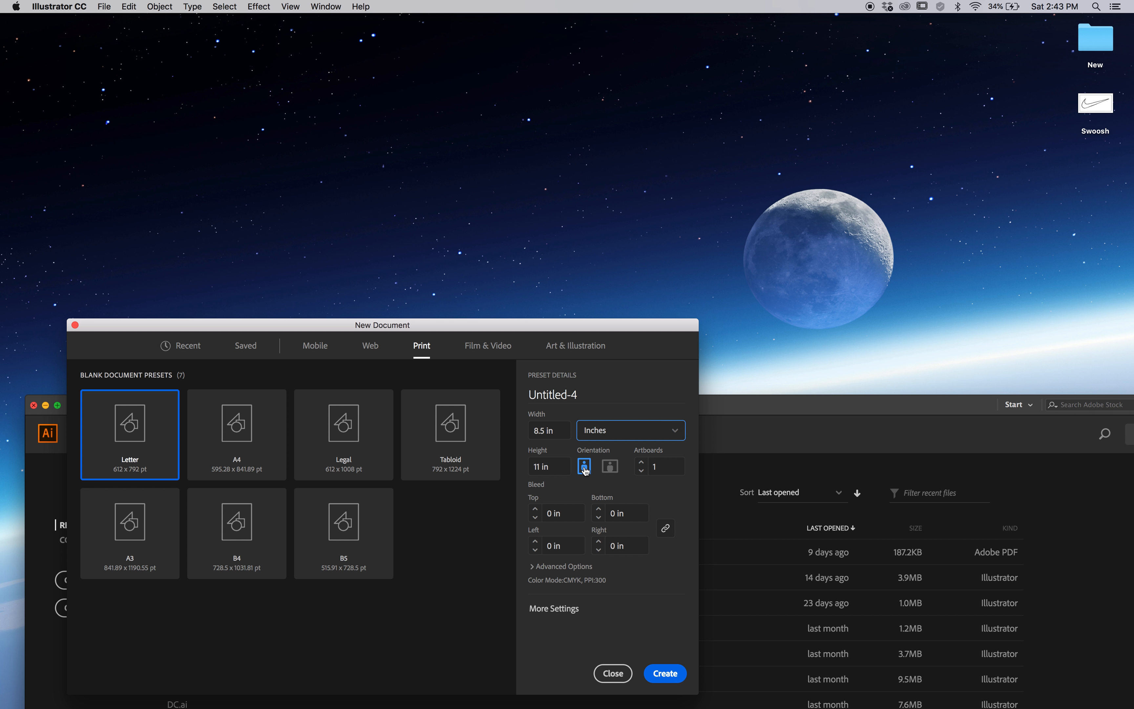
click(610, 467)
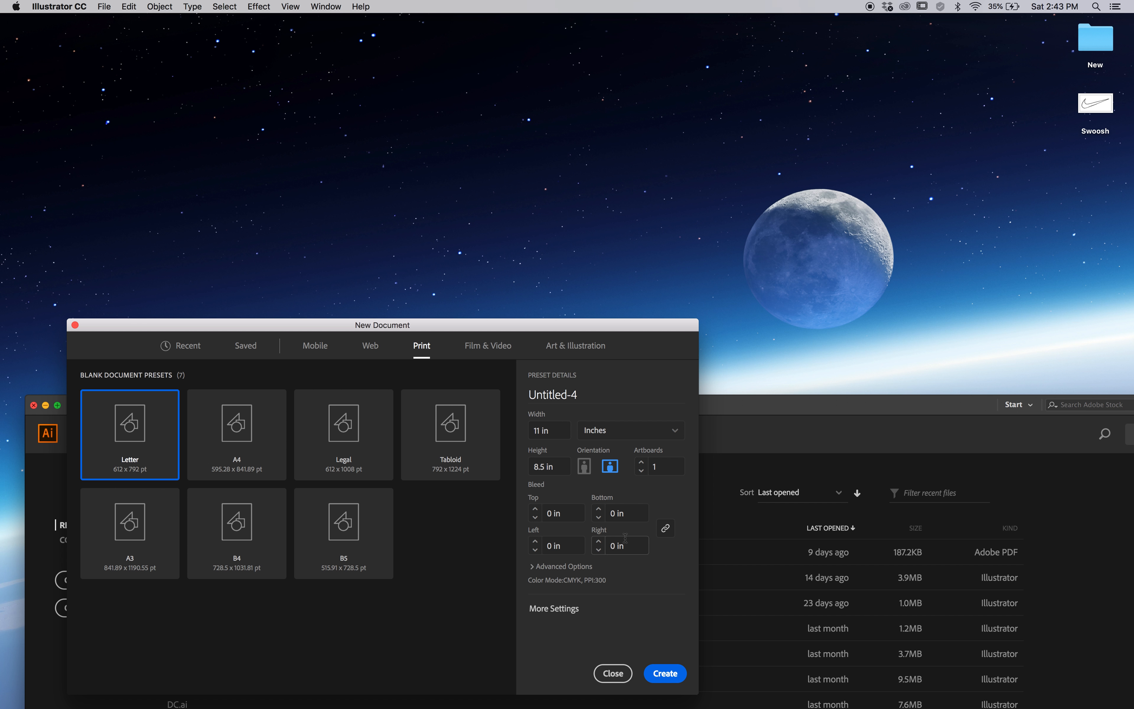
click(664, 673)
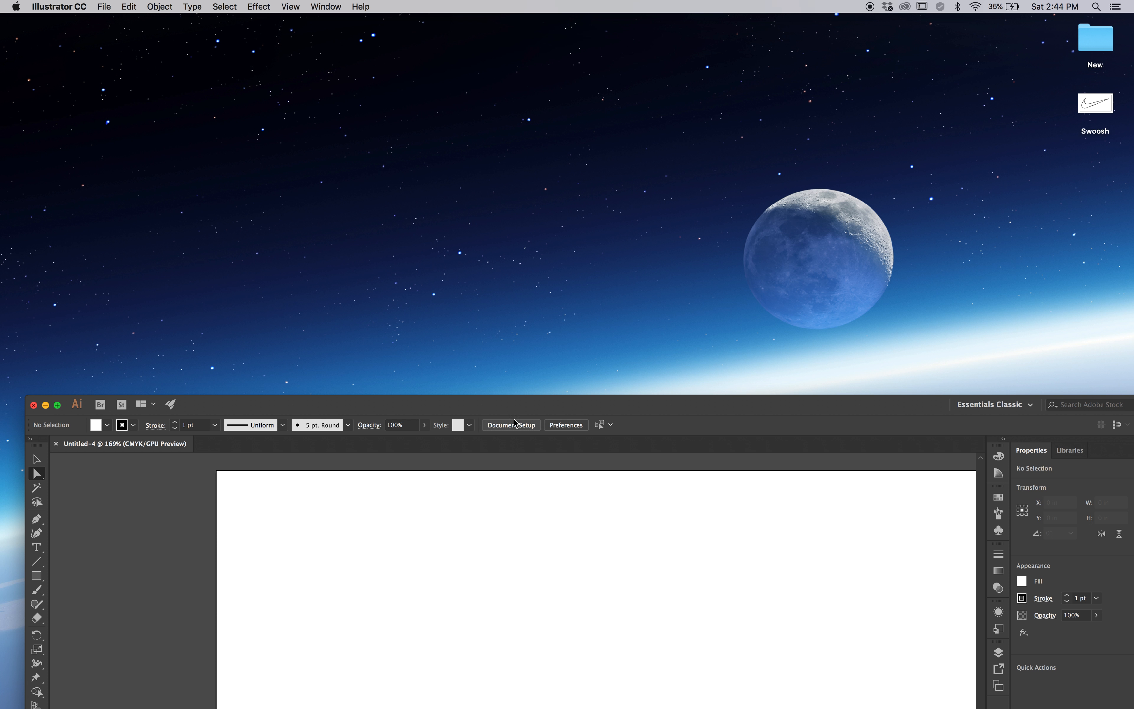
drag(492, 403, 467, 20)
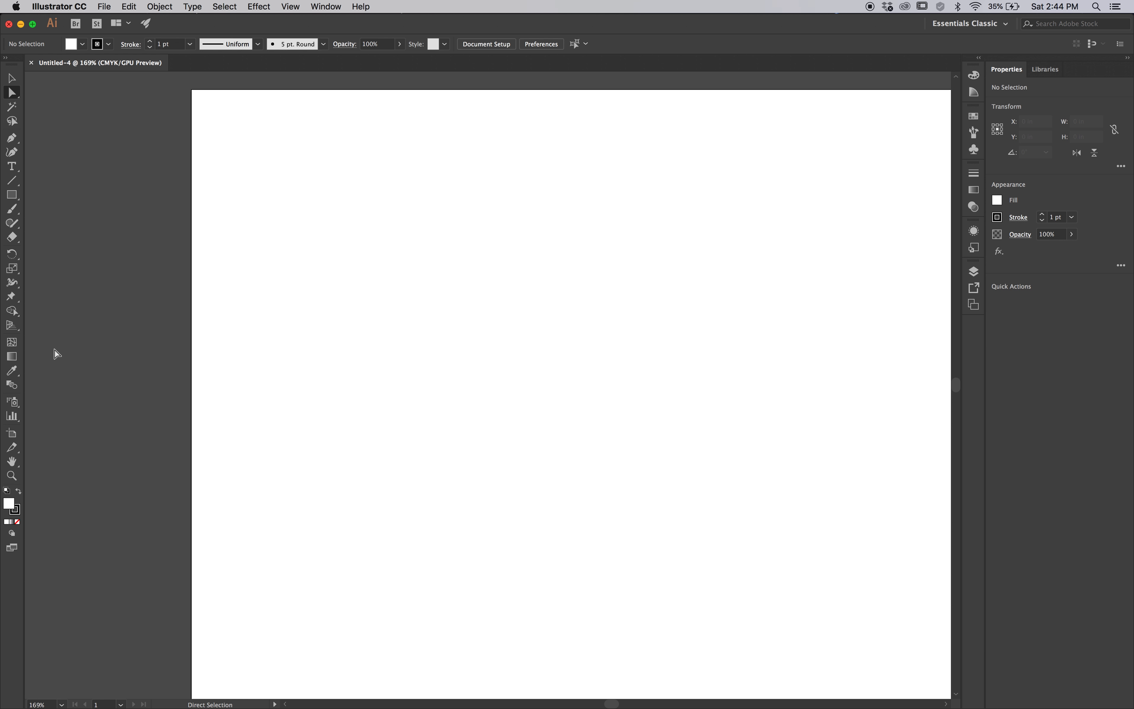
Switch to the Selection tool and reset the Essentials Classic workspace
click(12, 78)
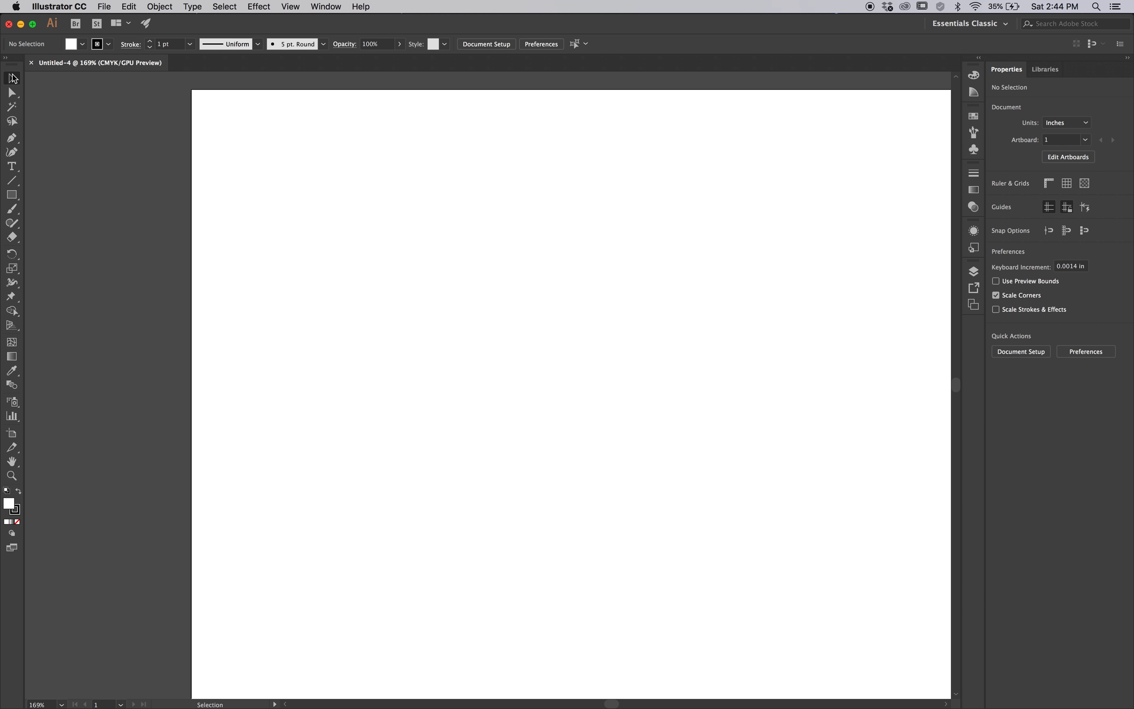
click(327, 6)
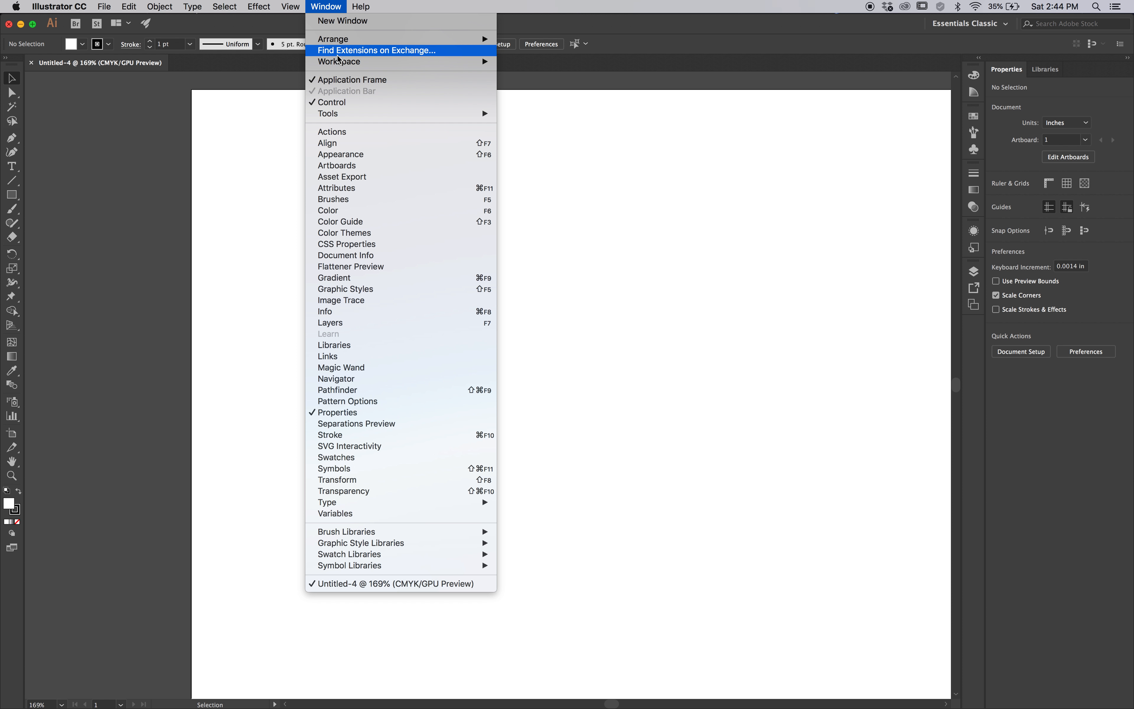
mouse_move(339, 62)
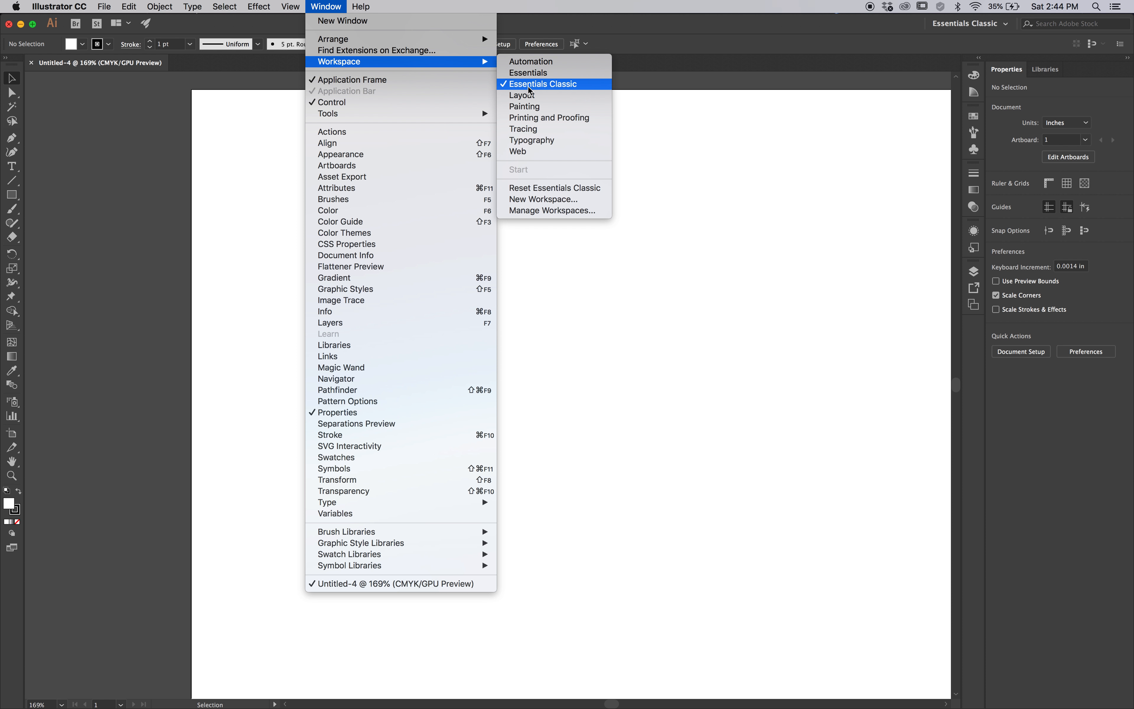
click(541, 188)
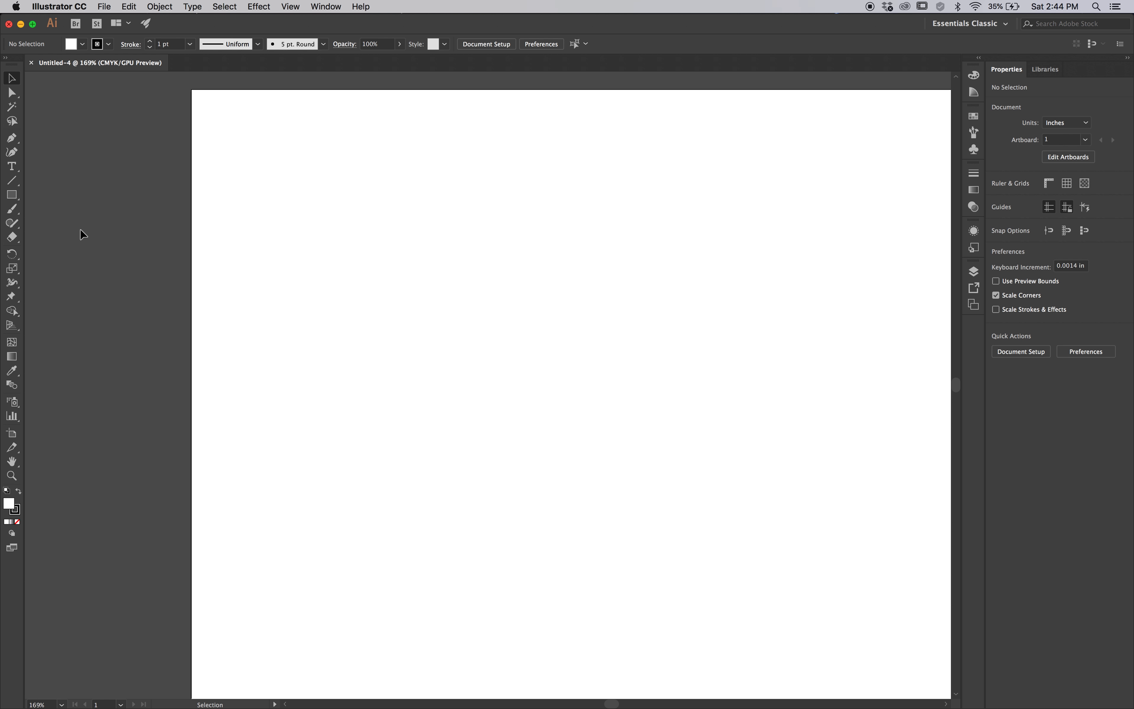
Place the Swoosh image from the Desktop as a linked file on the artboard
click(105, 6)
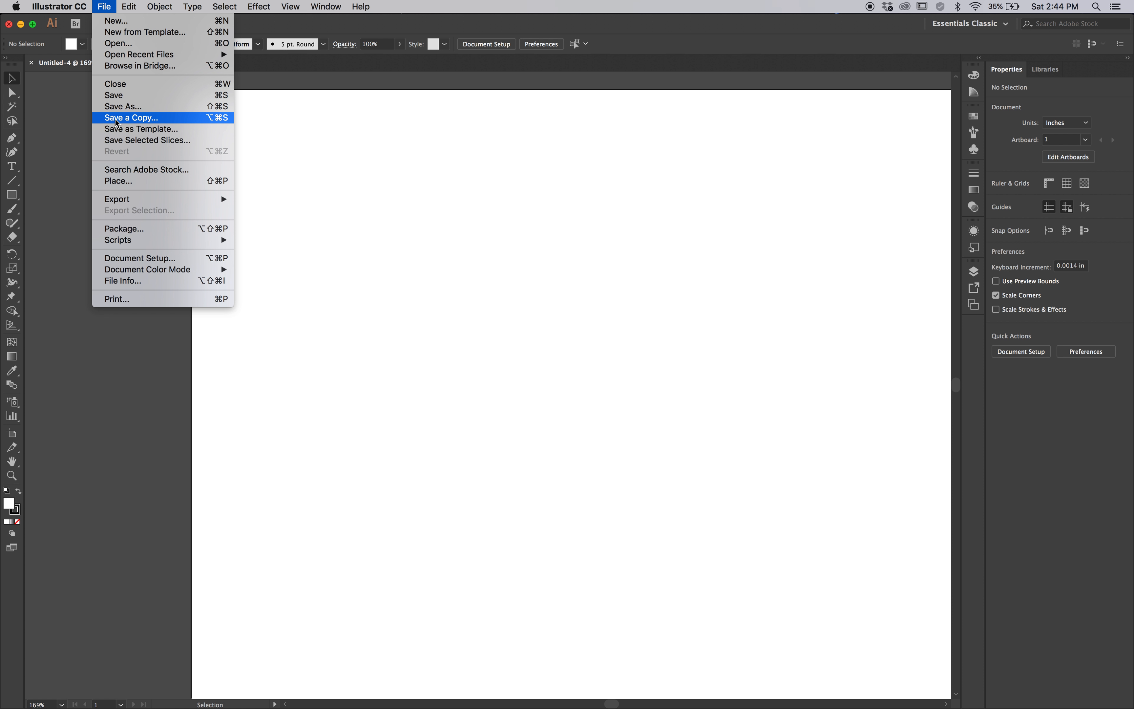
click(117, 181)
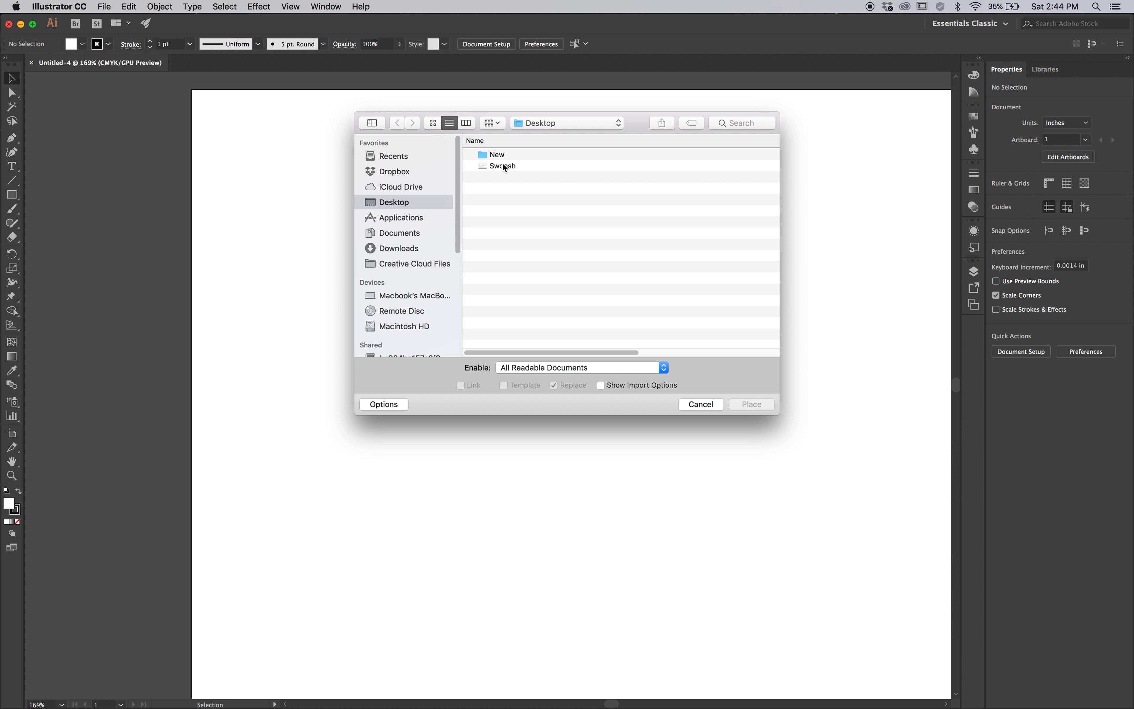
click(502, 166)
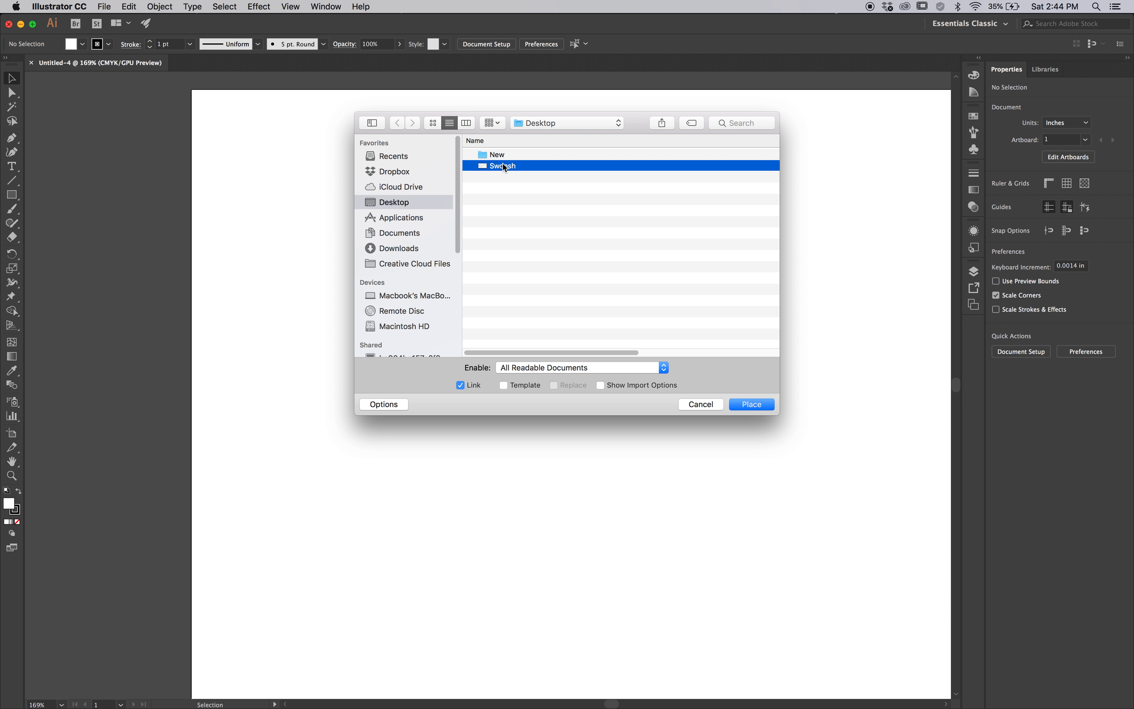
click(752, 405)
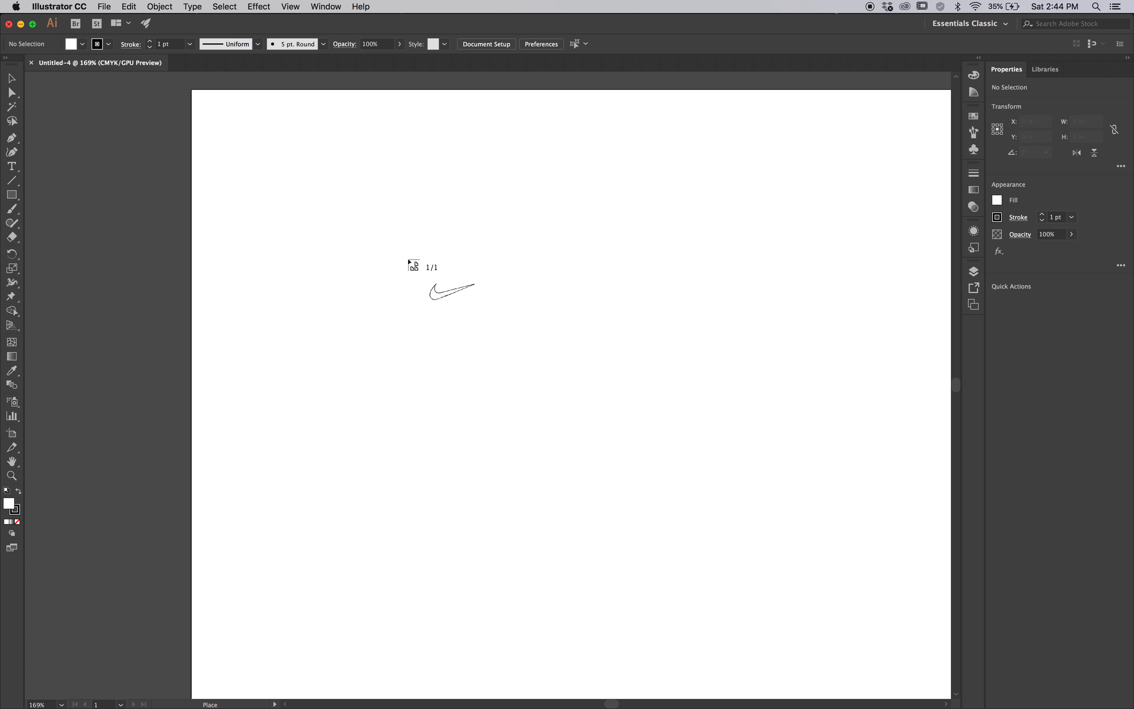
click(277, 212)
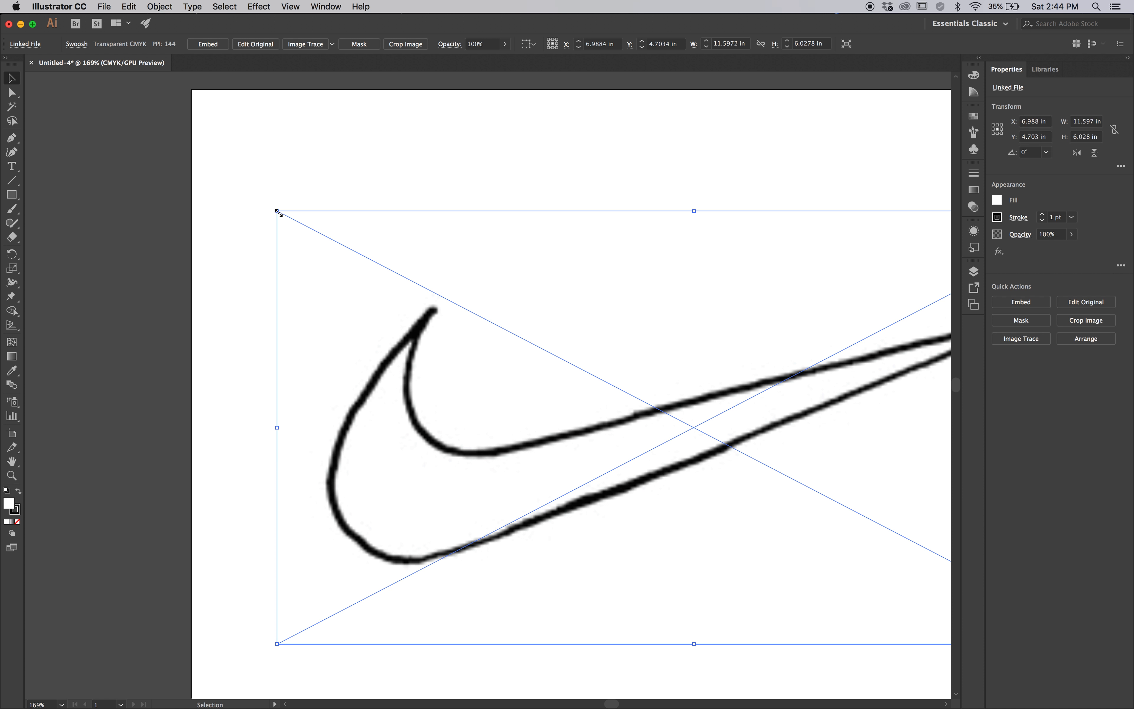
Scale the placed swoosh image down proportionally to about 8.2 by 4.26 in so it fits within the artboard
drag(403, 361, 262, 315)
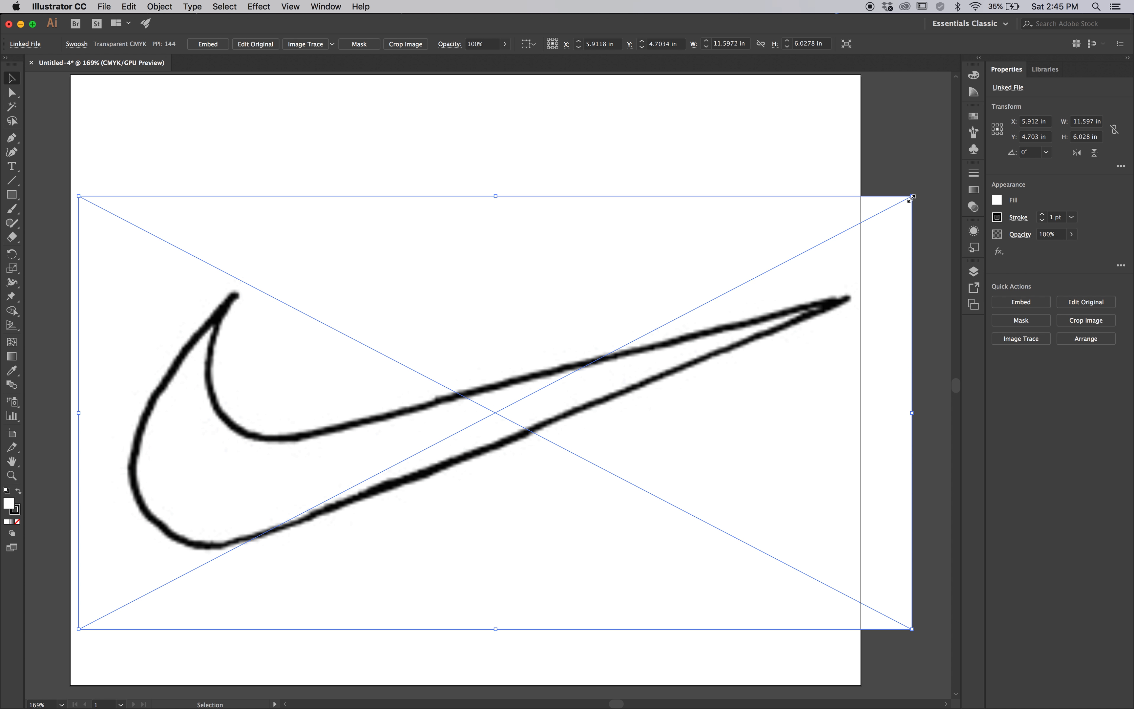
drag(911, 197, 749, 323)
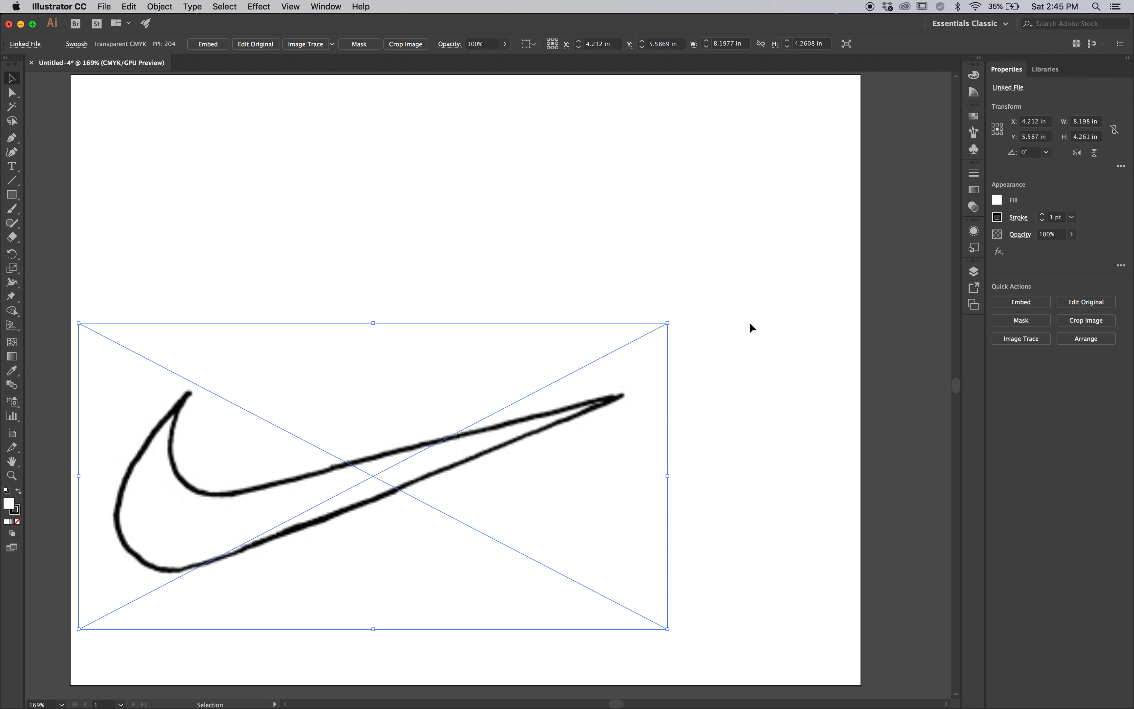
drag(667, 323, 624, 185)
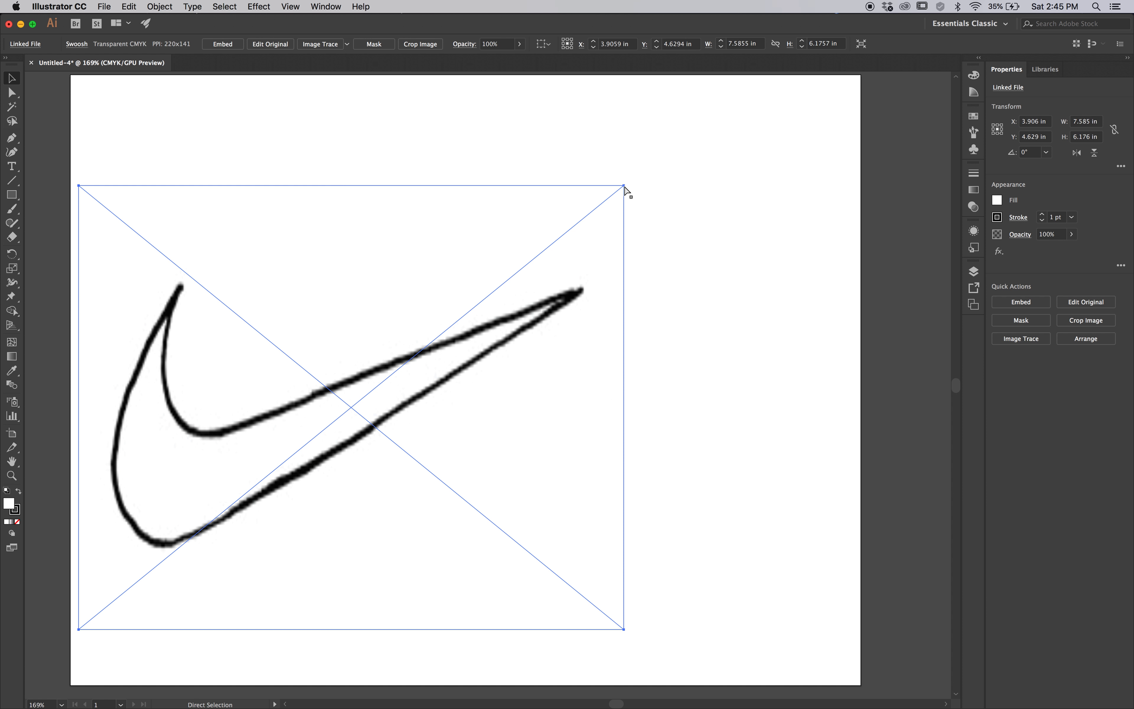
key(super+z)
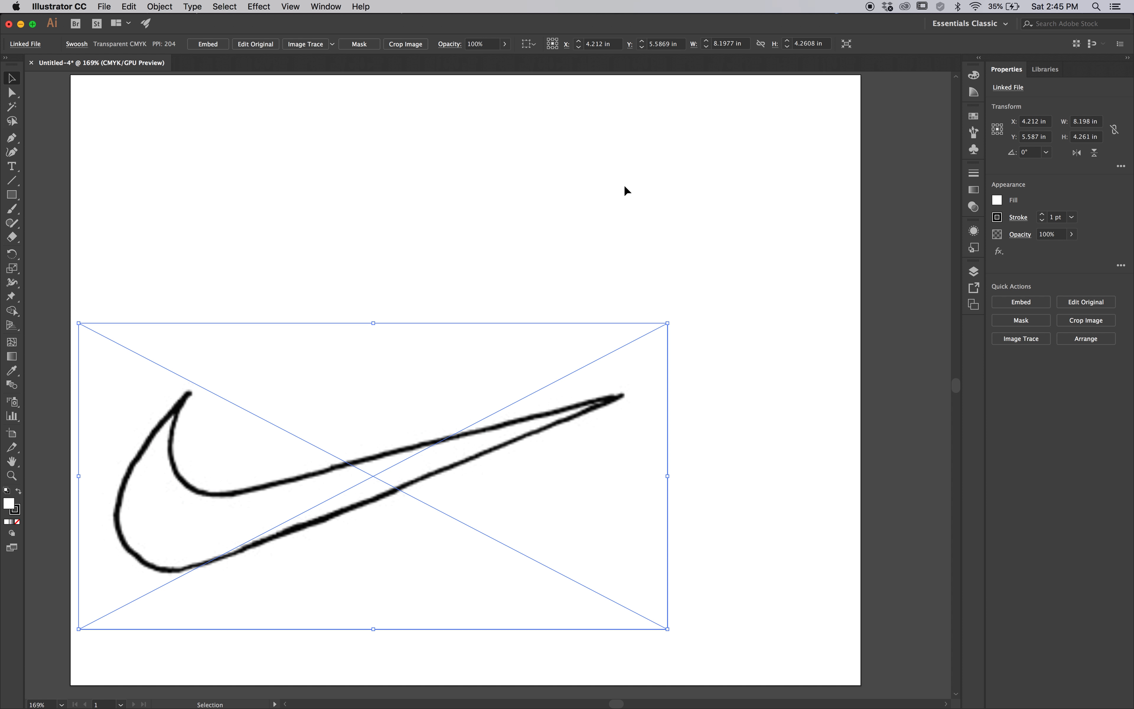
Cut the swoosh image, fit the artboard in the window, and paste the image back at the artboard's centre
key(a)
key(Delete)
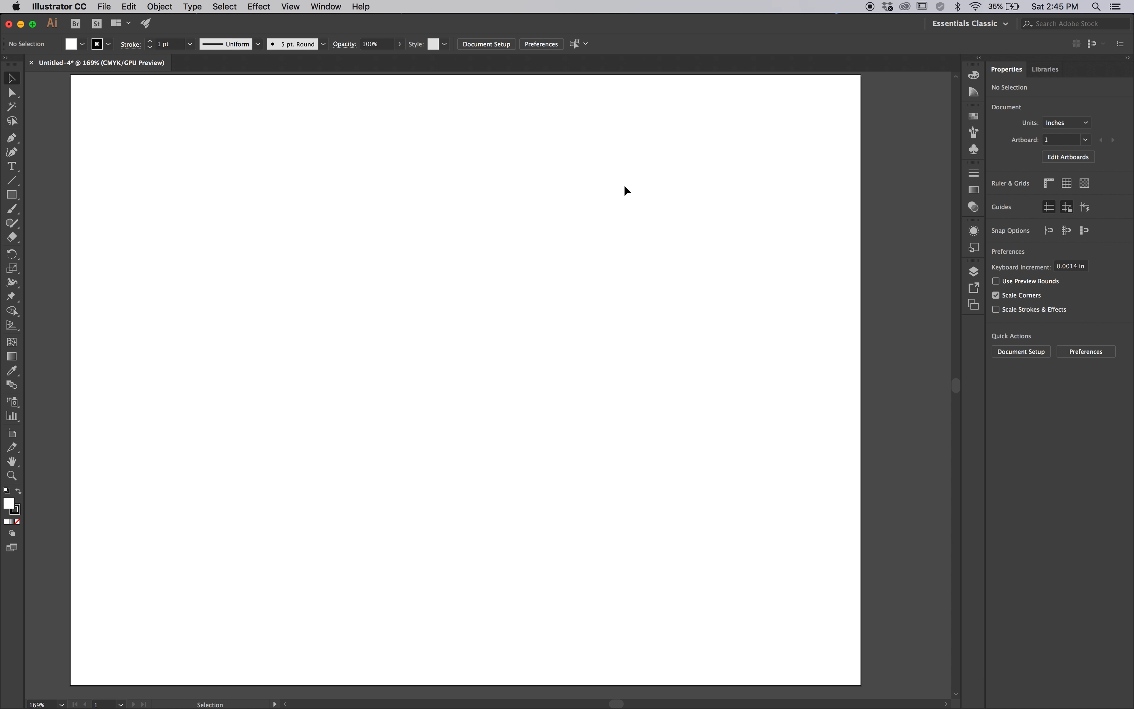
key(a)
key(super+0)
key(v)
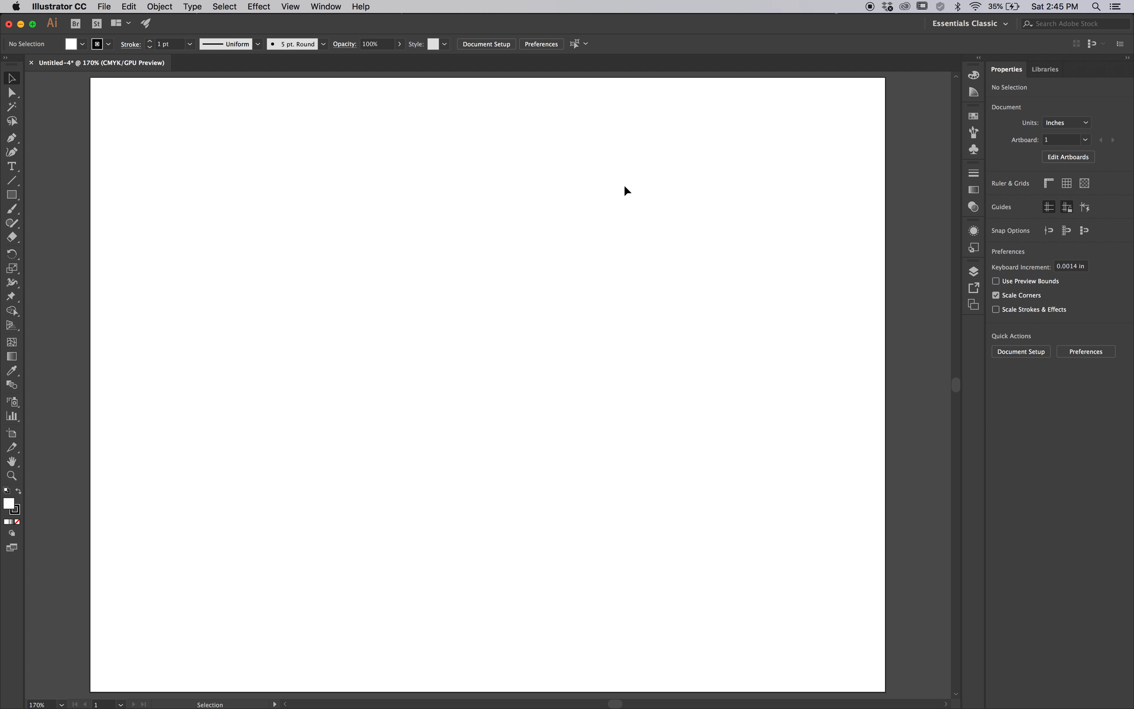
key(super+z)
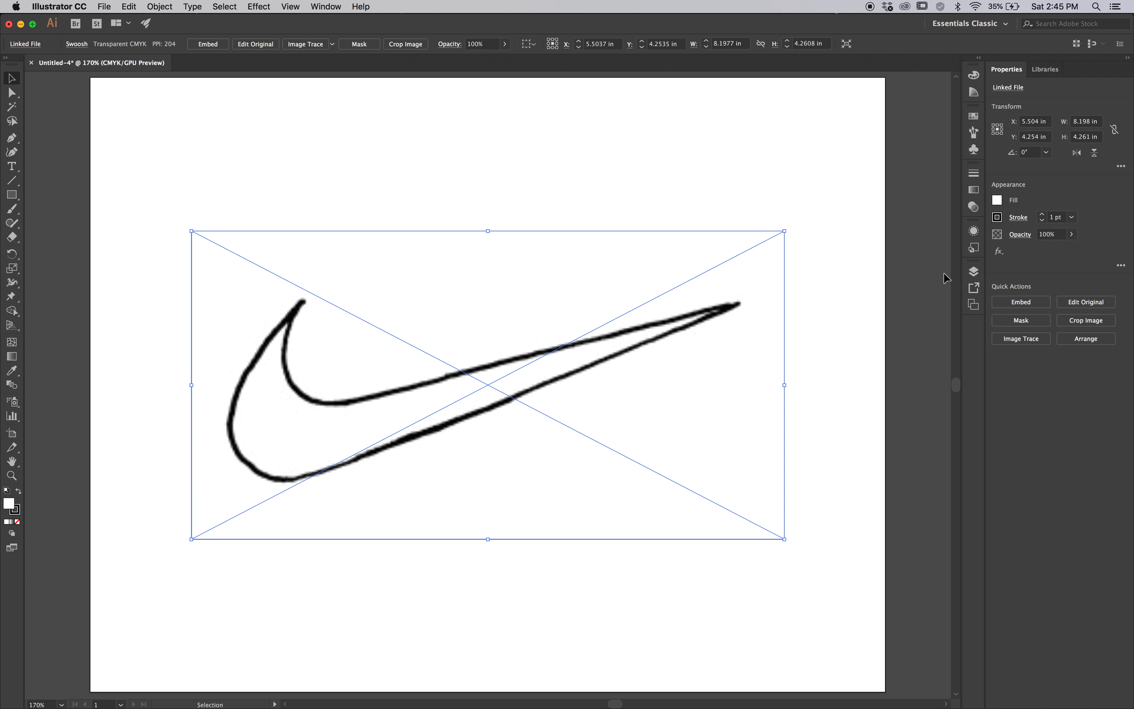
Show the document's layers in a floating window above the artwork and make that window more compact
click(974, 272)
drag(894, 259, 914, 280)
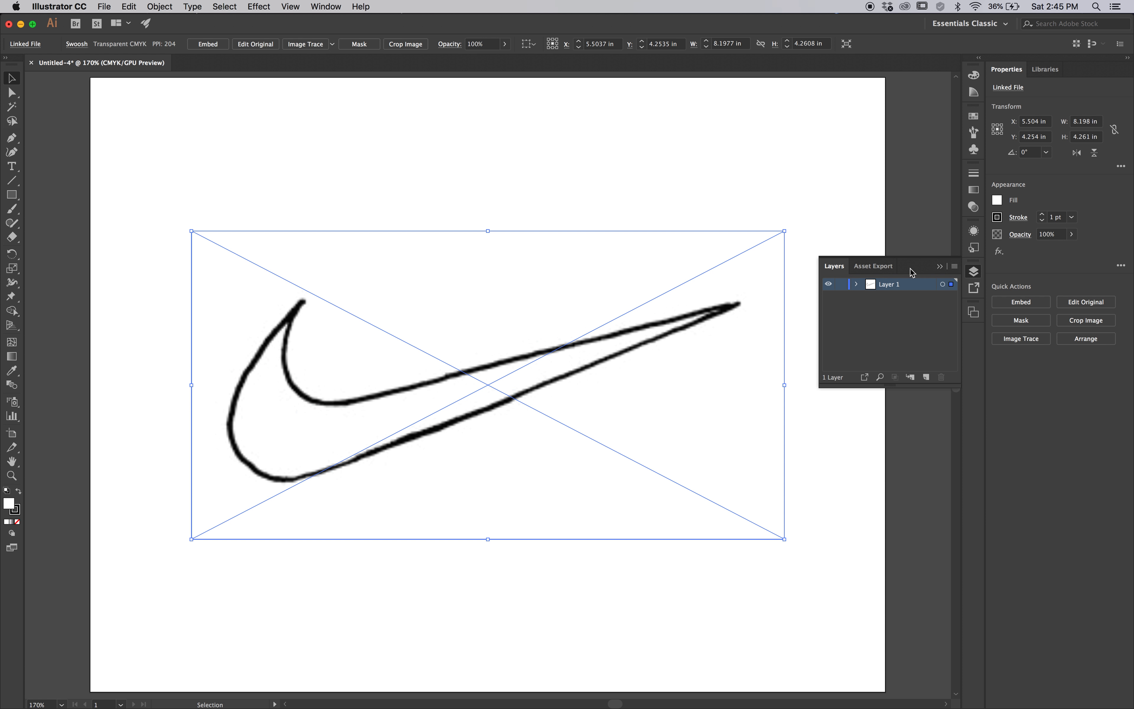
drag(911, 271, 820, 137)
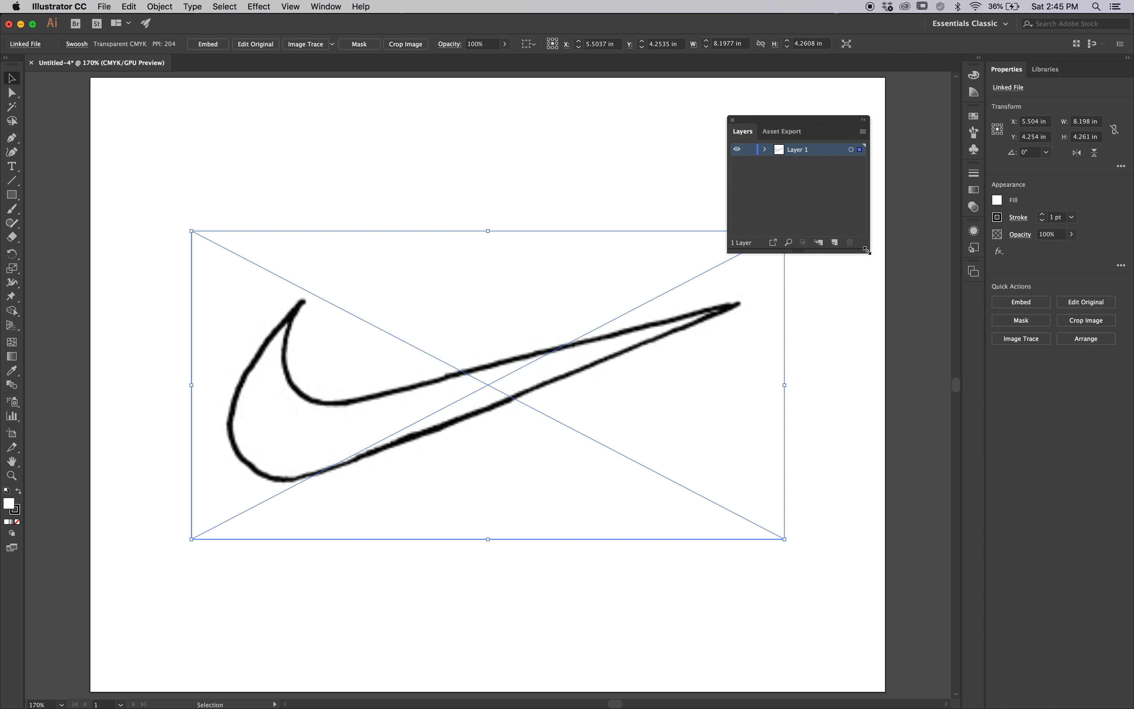
drag(866, 250, 870, 207)
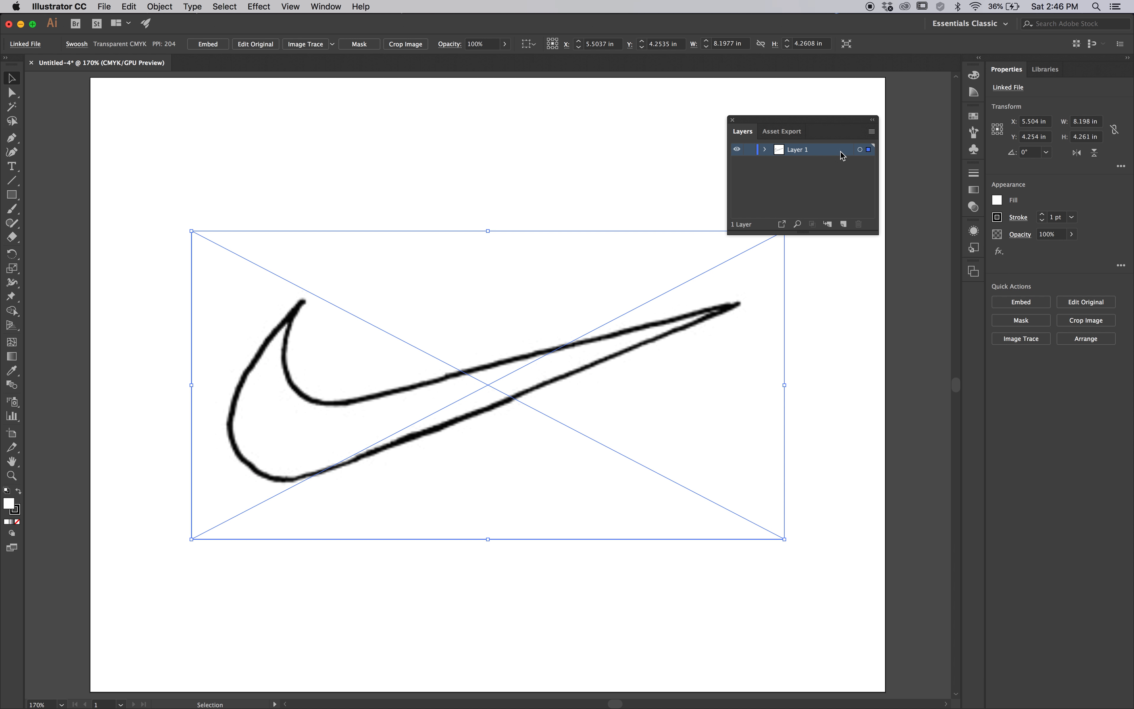
Rename the swoosh layer as Image and lock it beneath a newly added empty layer
double_click(800, 150)
text(Image)
click(842, 228)
click(749, 162)
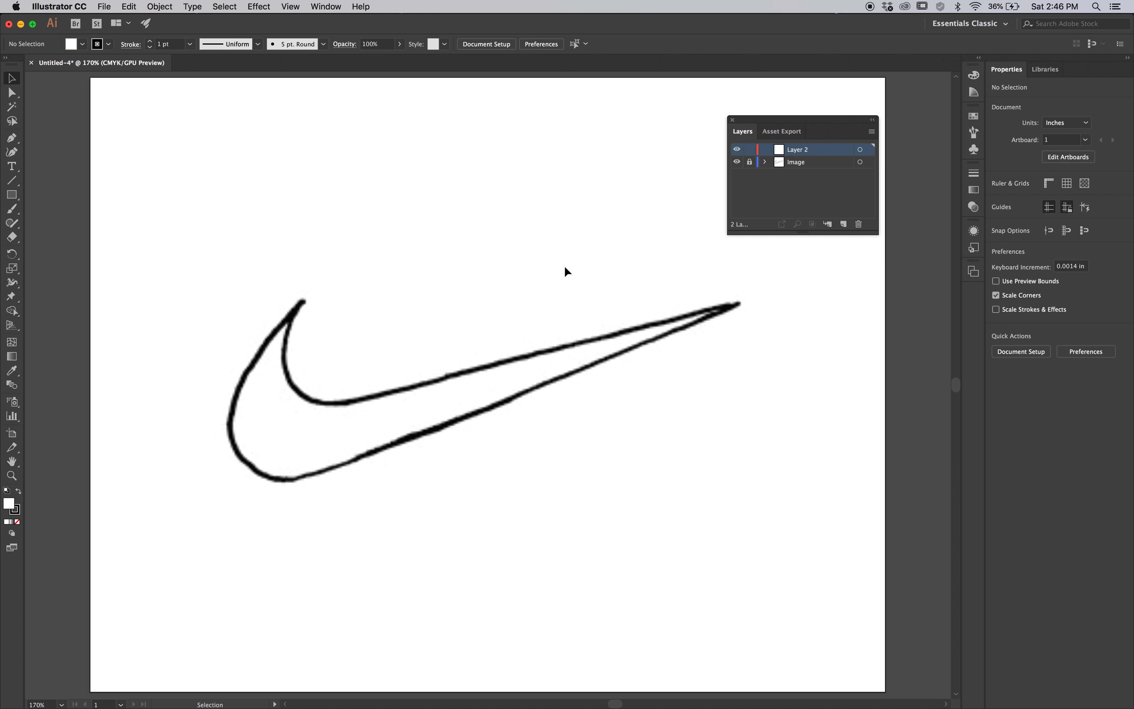
Draw a closed, straight-sided four-point shape above the swoosh with the Pen tool on the new layer and fill it red
click(12, 138)
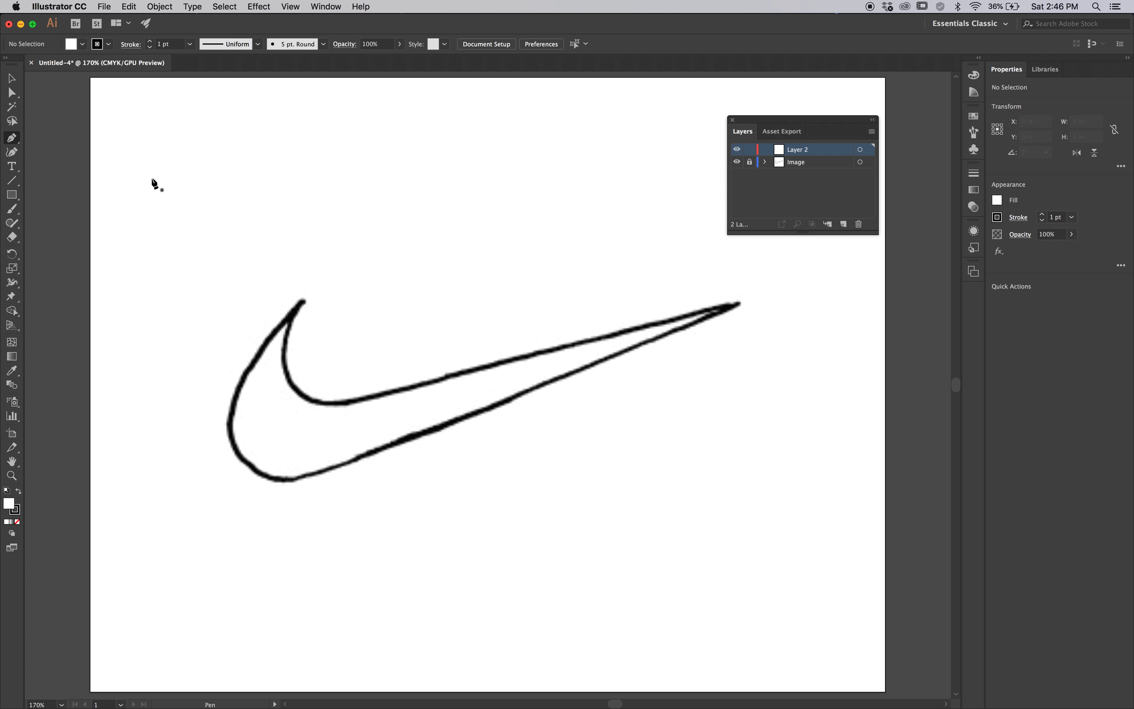
drag(9, 139, 62, 142)
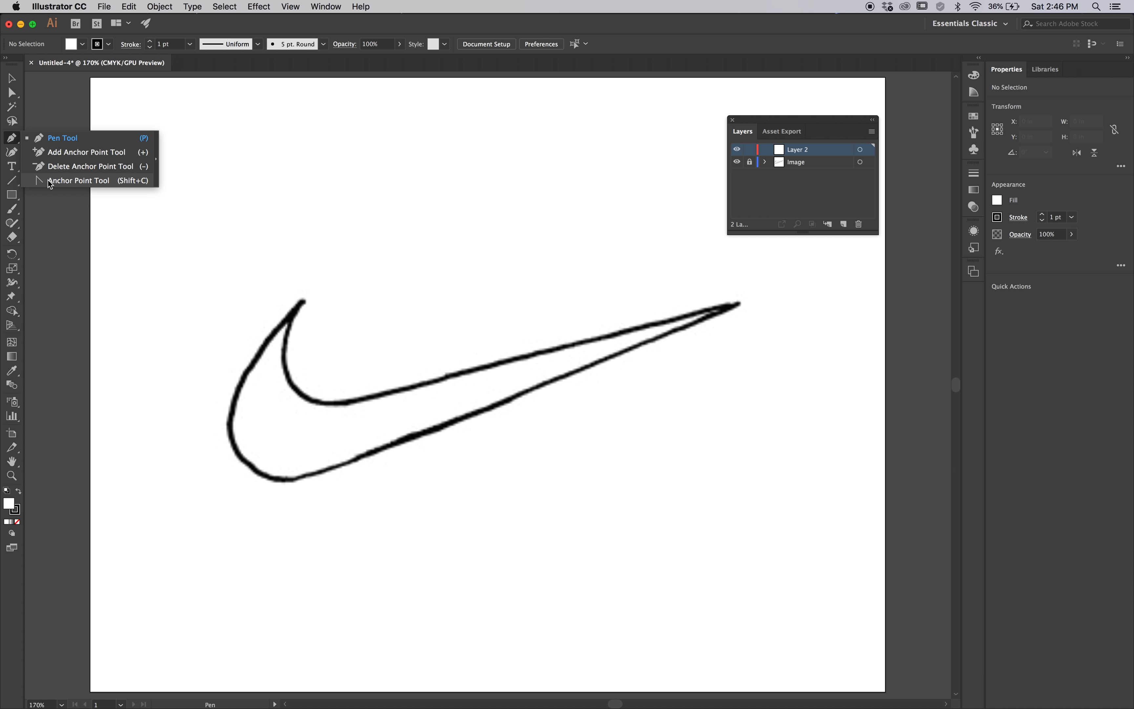
click(52, 138)
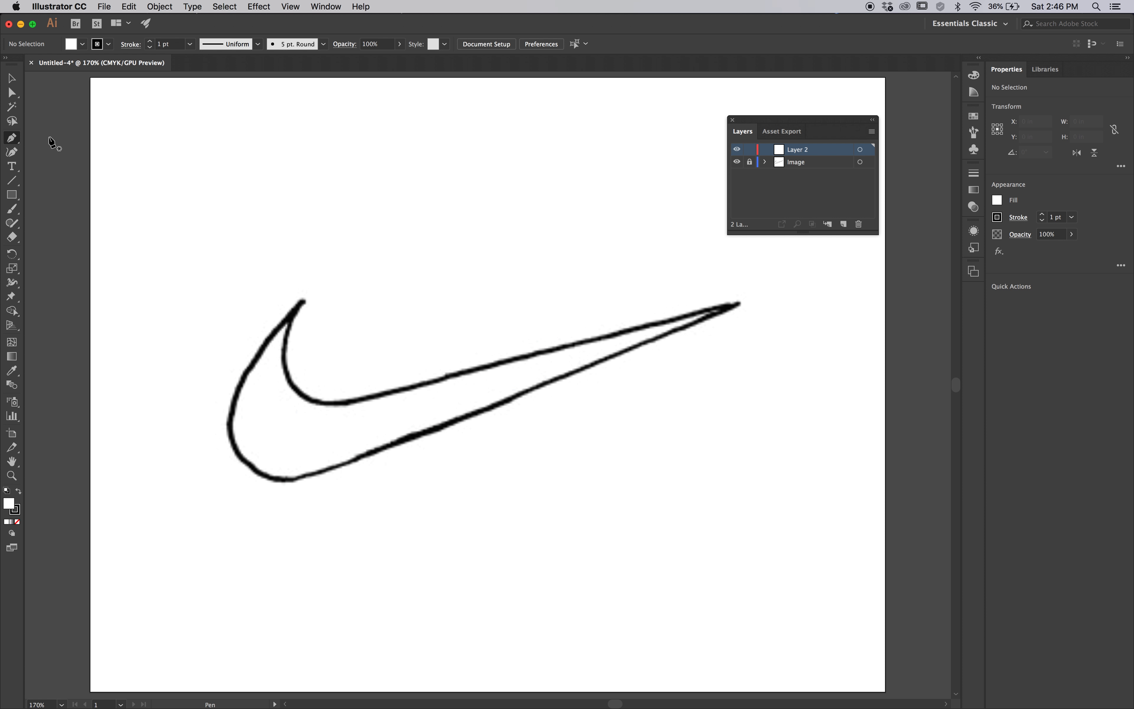
click(332, 156)
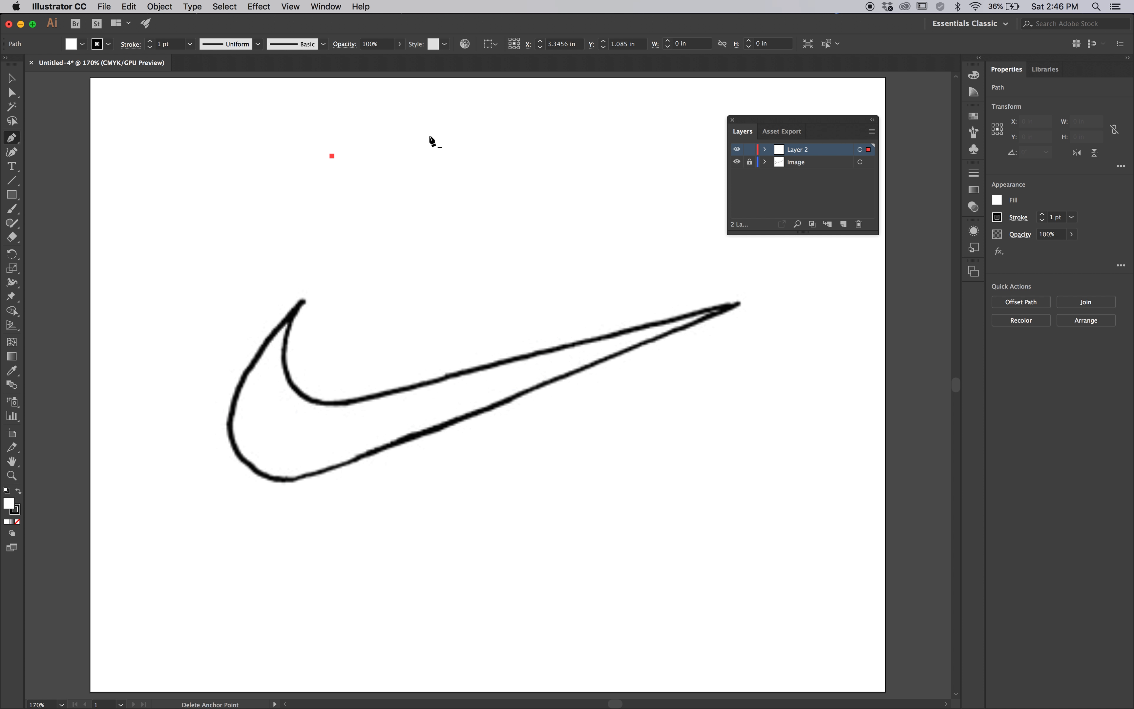
click(462, 131)
click(450, 198)
click(336, 210)
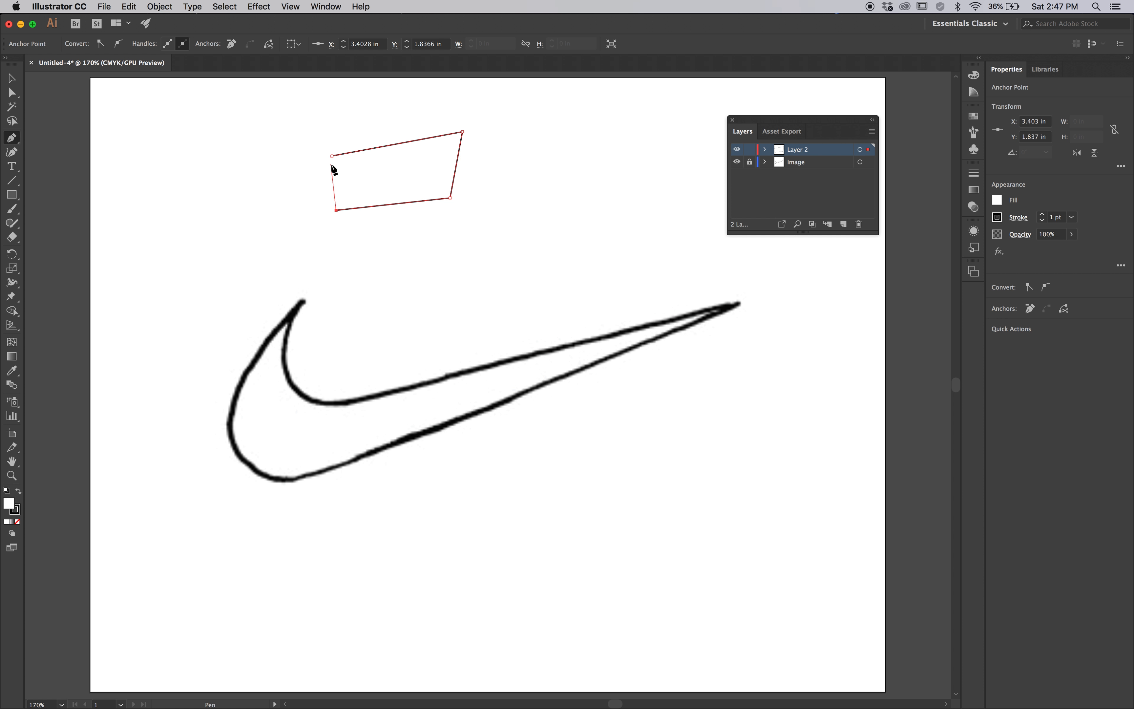
click(332, 156)
click(975, 117)
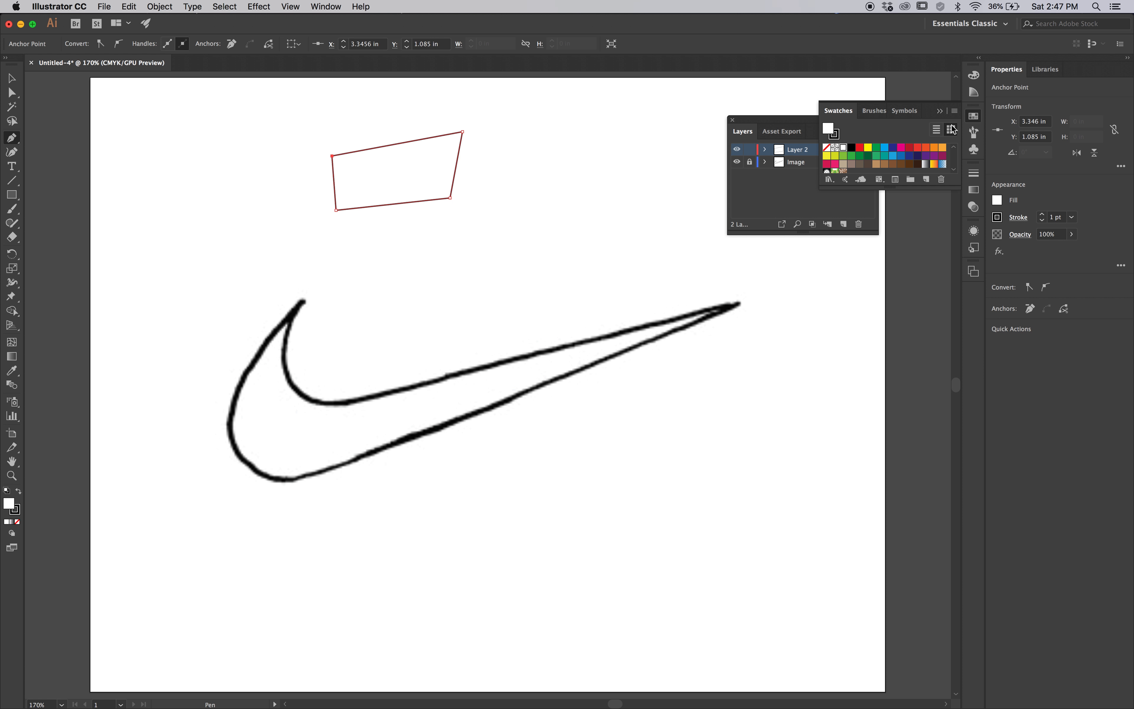
click(918, 148)
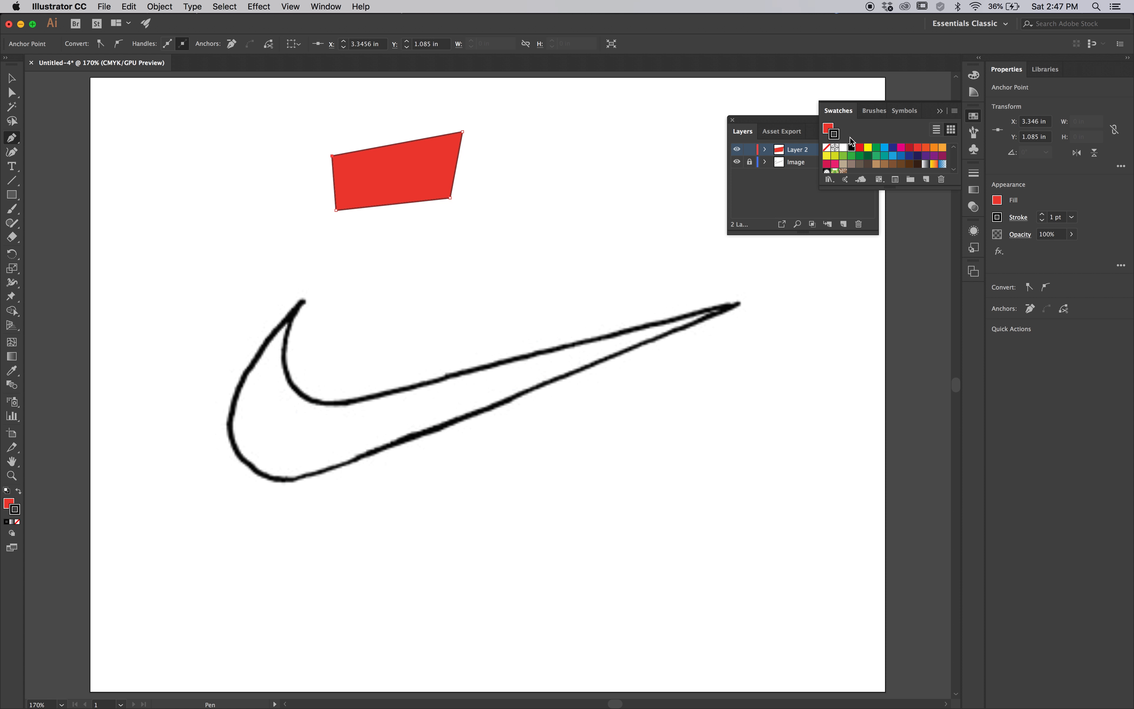
Give the red four-point shape a light green stroke and make its fill the active color again
click(835, 136)
click(843, 156)
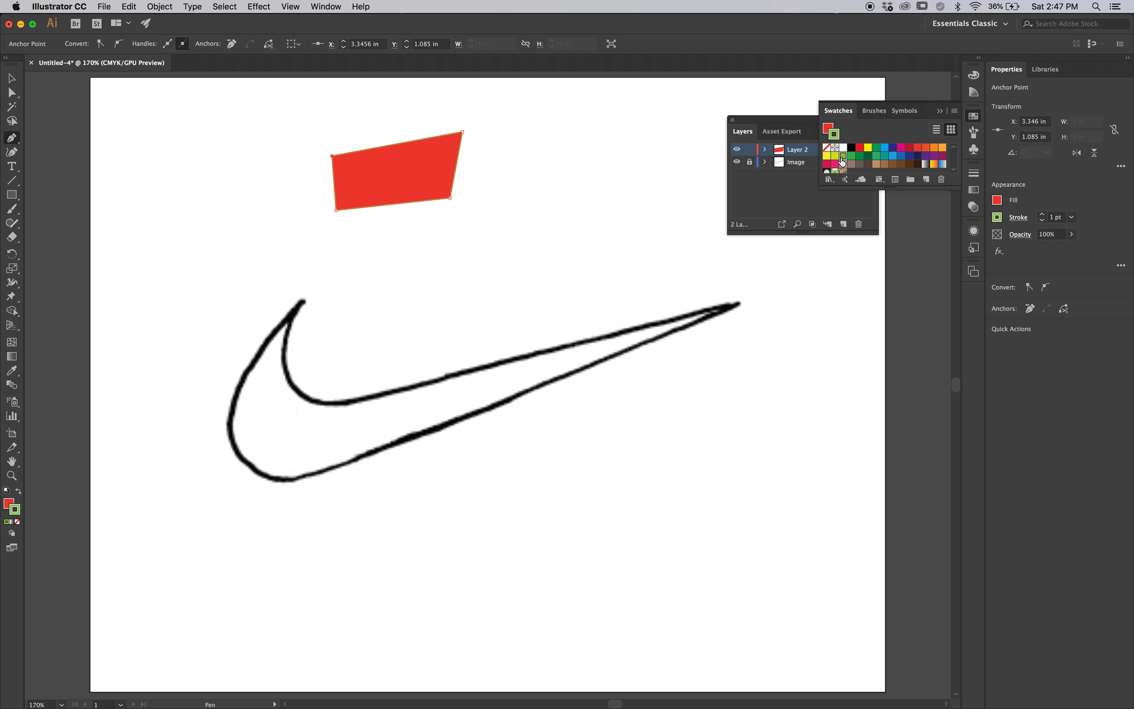
click(827, 132)
Move the red shape closer to the swoosh and enlarge it to about 2.21 by 1.33 in
click(13, 79)
click(188, 131)
drag(425, 180, 523, 302)
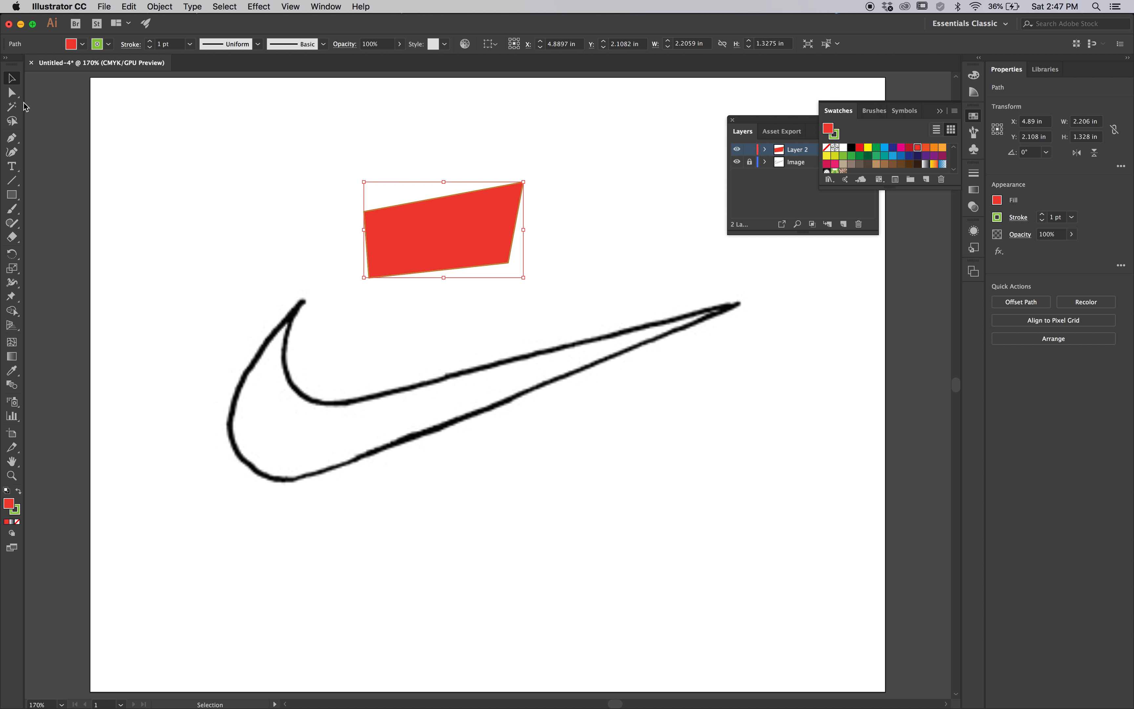
Pull only the shape's lower-right anchor point out to about X 7.67, Y 2.92 in with Direct Selection
click(12, 92)
click(526, 279)
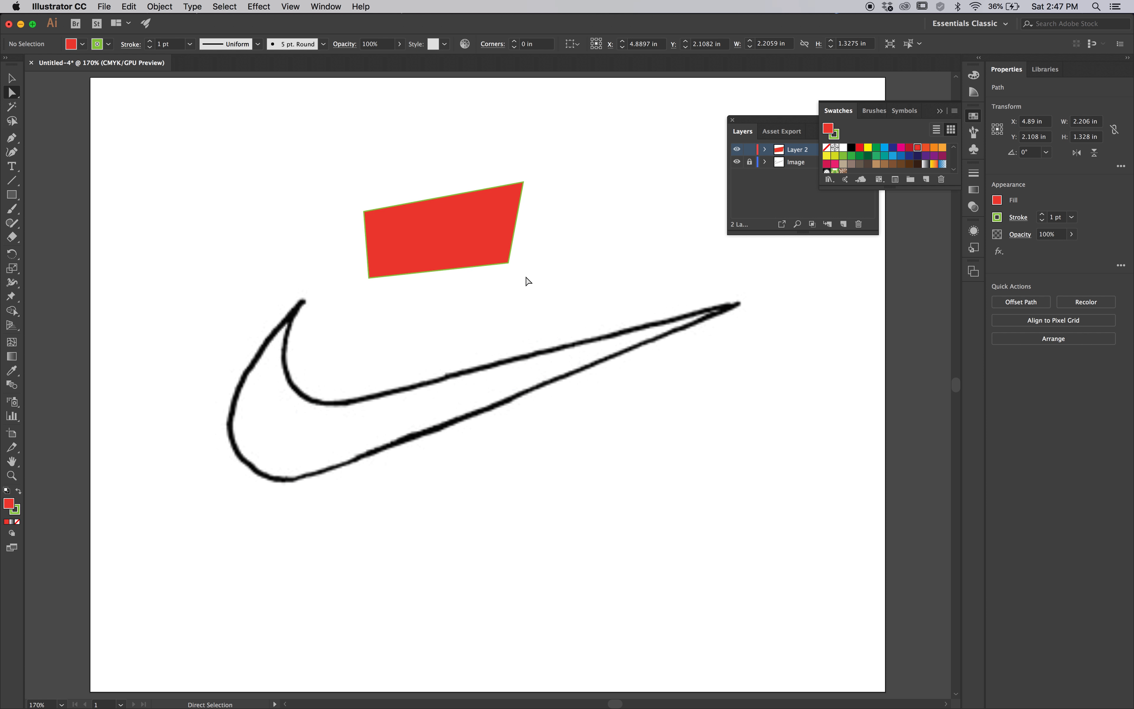
click(509, 264)
drag(508, 265, 644, 289)
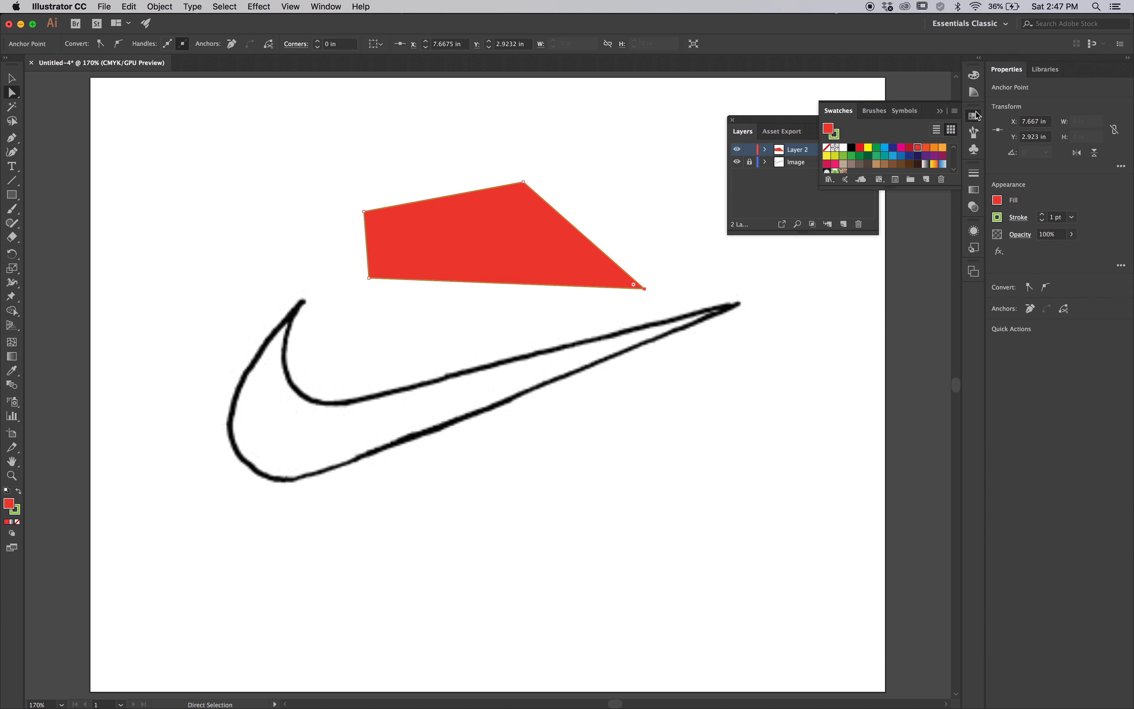
Move the Layers window clear of the swatches and set Layer 2's highlight color to Green
click(783, 182)
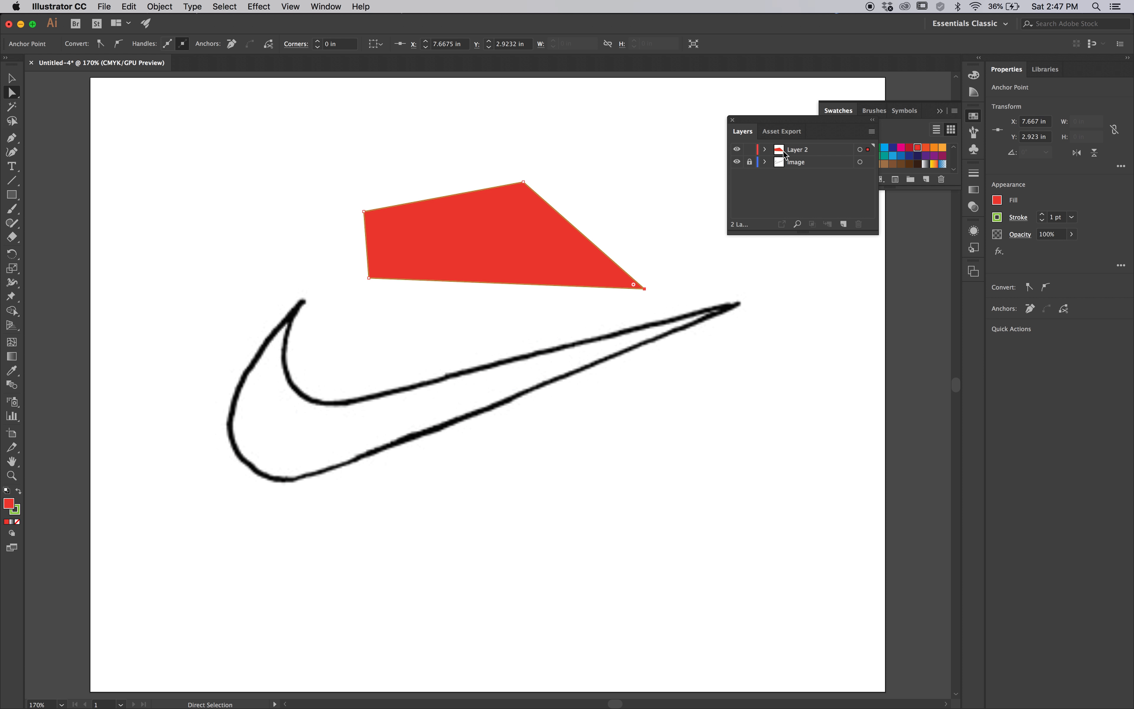
drag(806, 125, 673, 89)
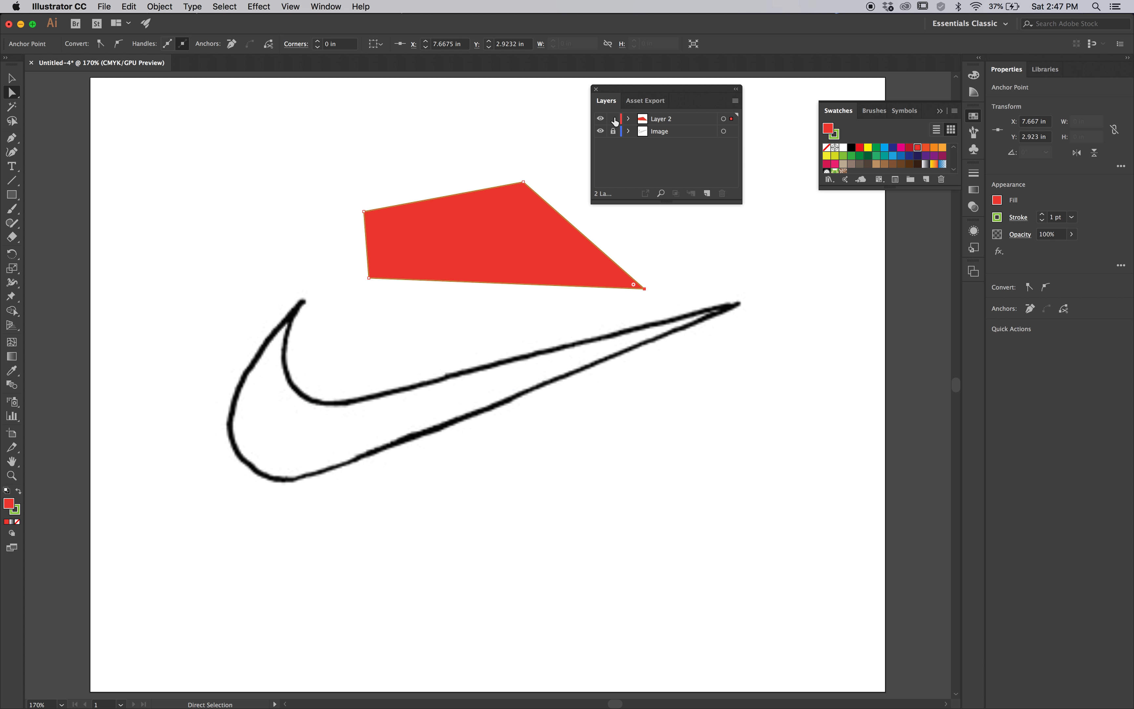
click(687, 120)
double_click(687, 122)
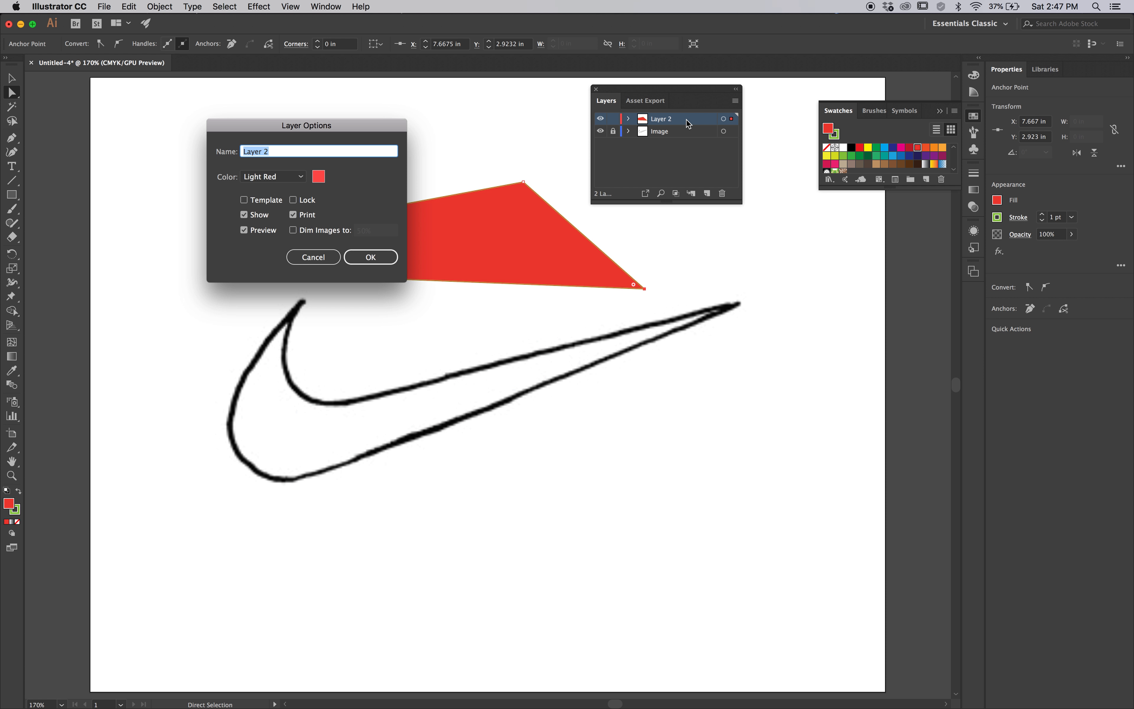
click(290, 180)
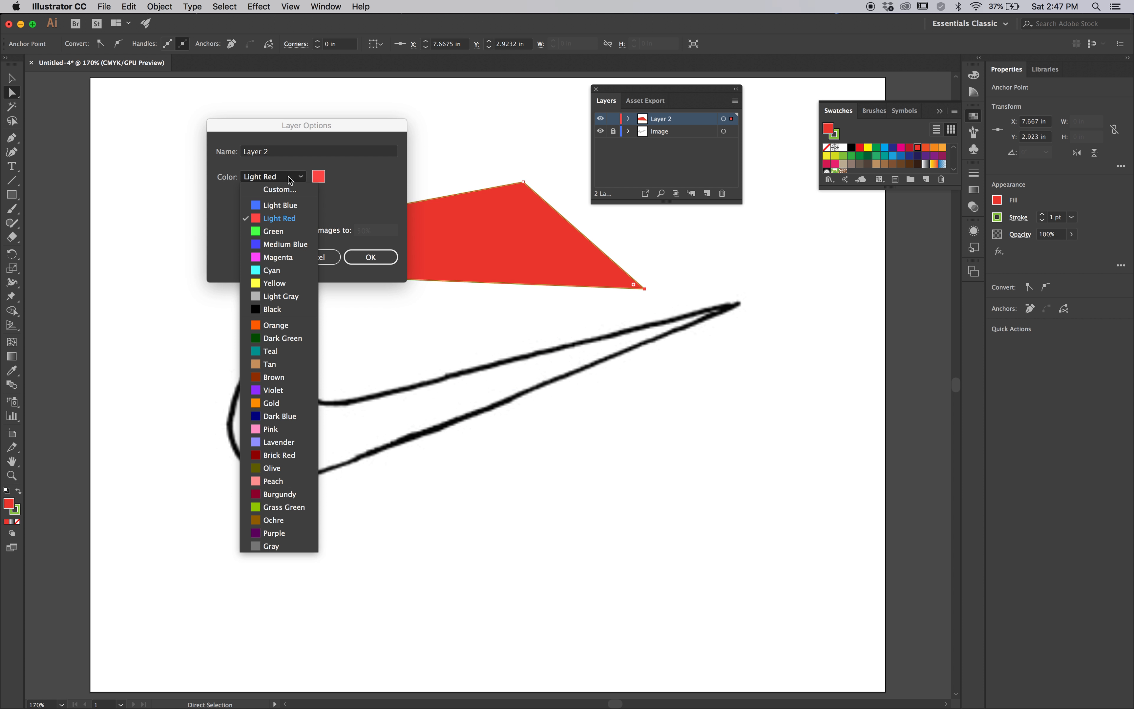
click(276, 231)
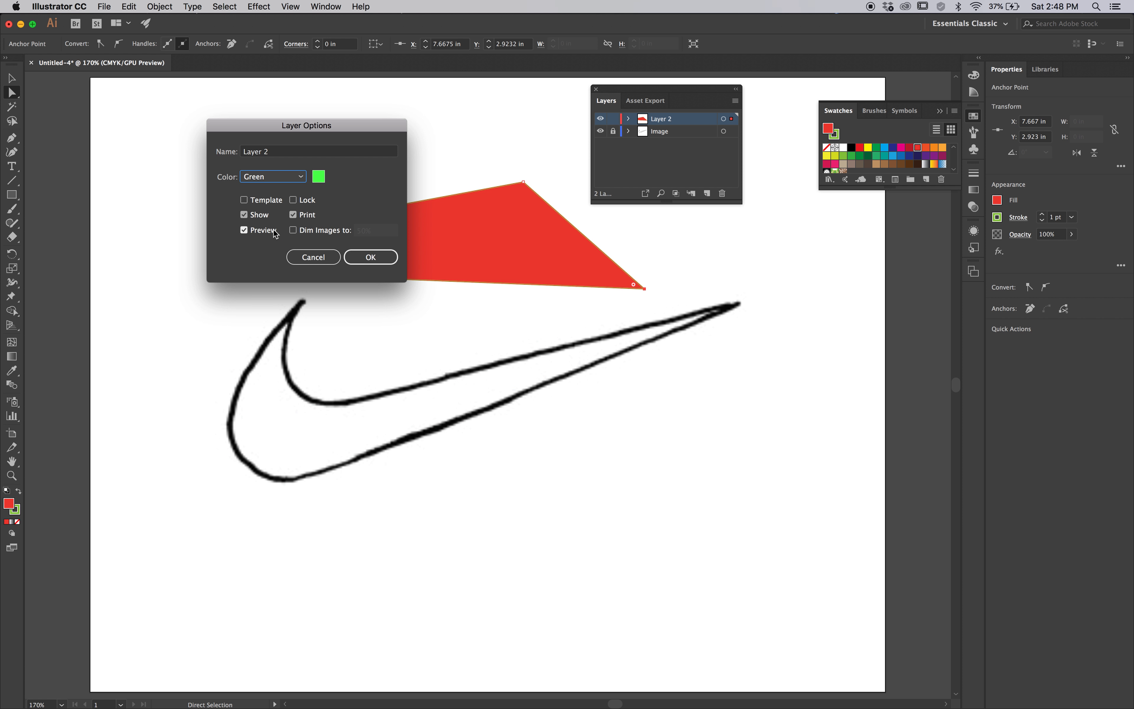
Change Layer 2's highlight color to a custom bright green and apply the layer options
click(319, 177)
click(299, 254)
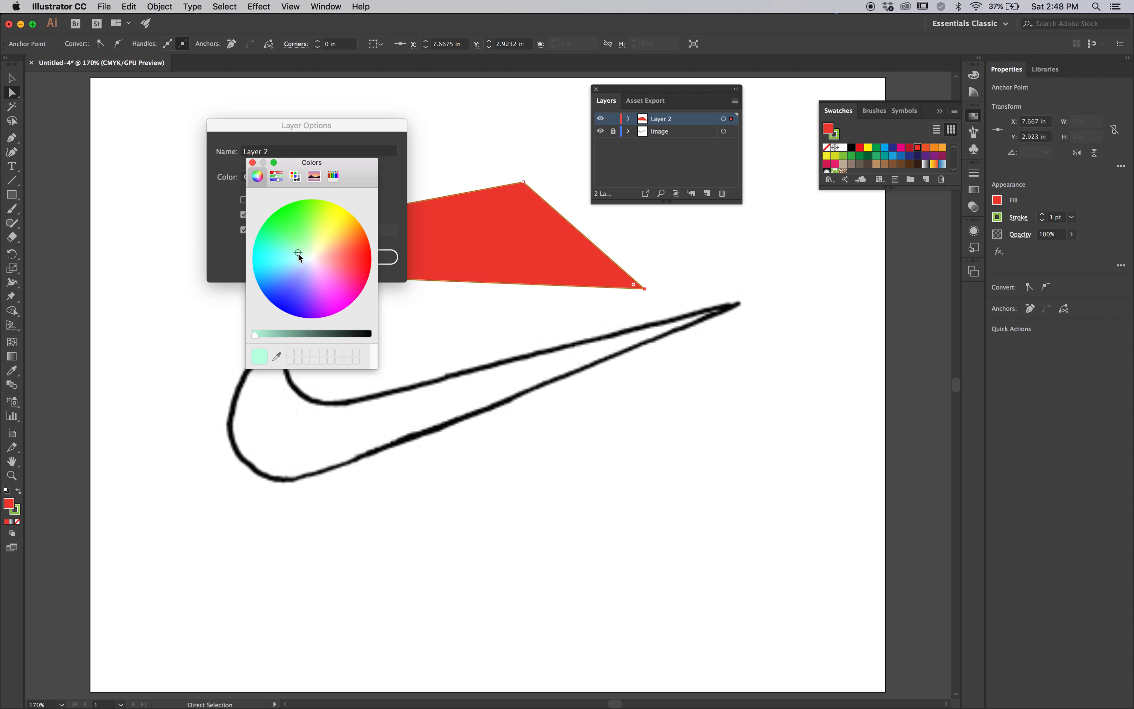
click(302, 233)
drag(313, 336, 290, 335)
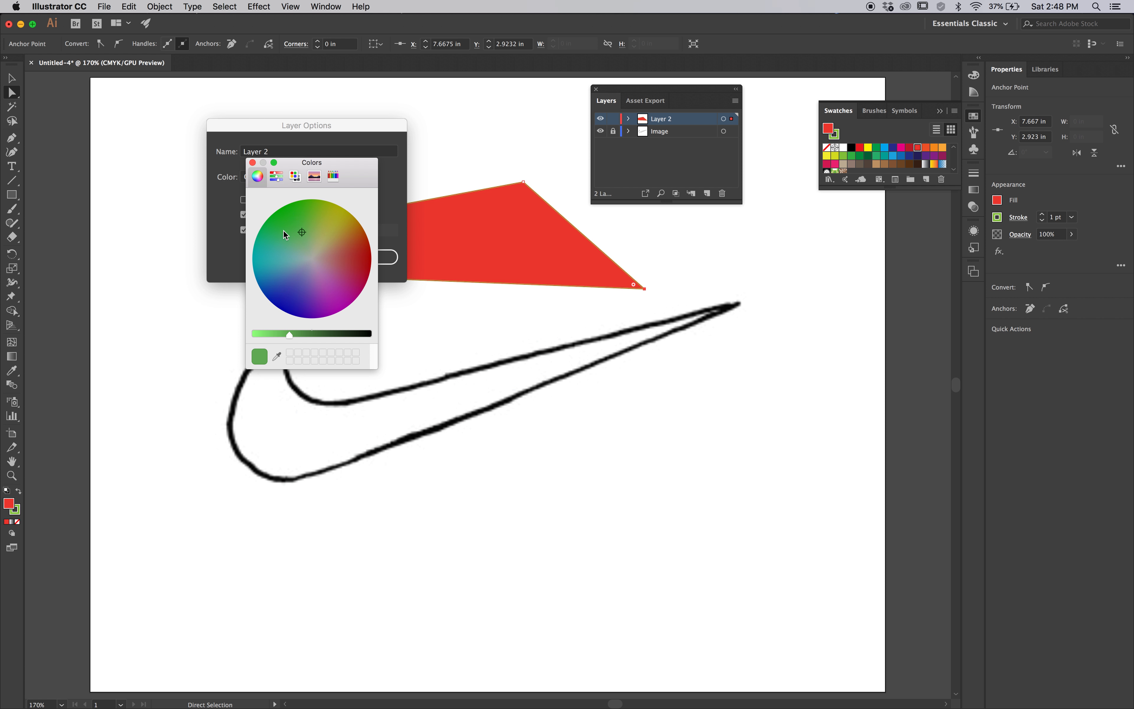
click(261, 334)
click(302, 212)
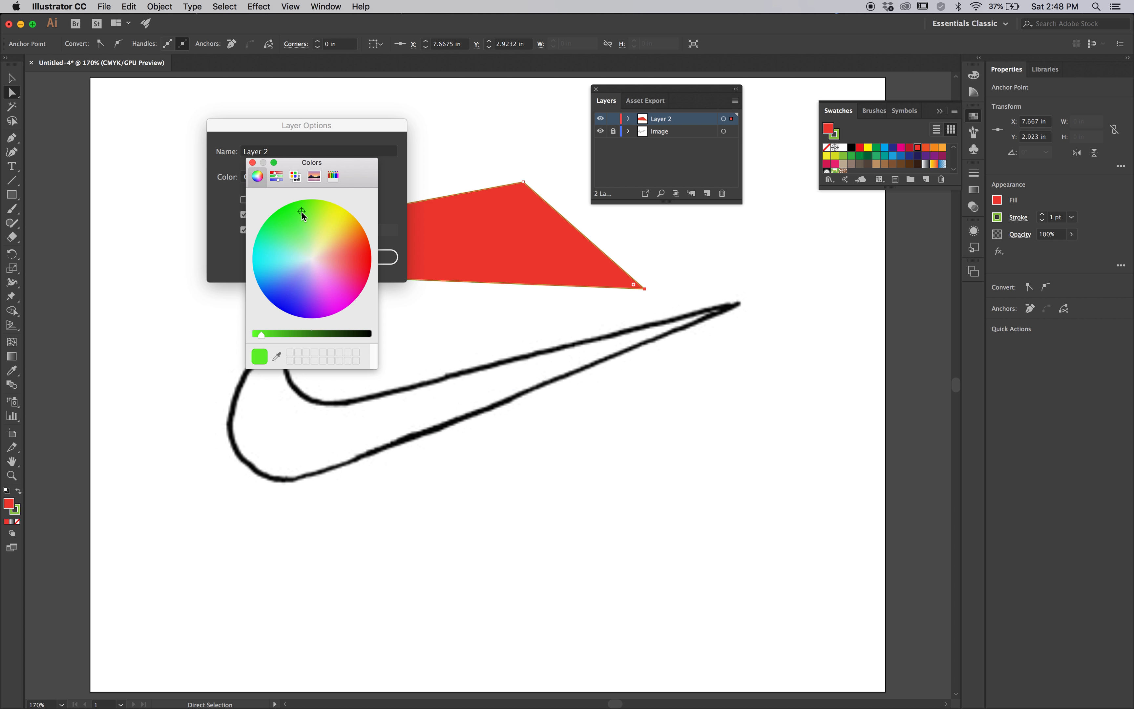
click(252, 163)
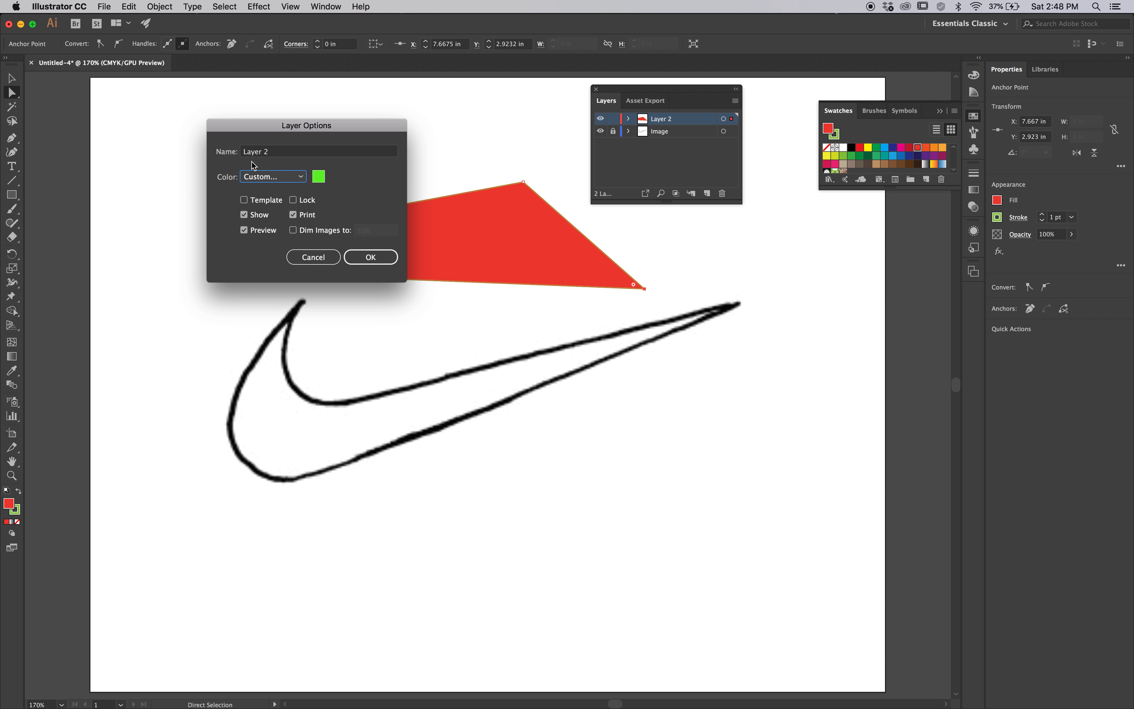
click(359, 258)
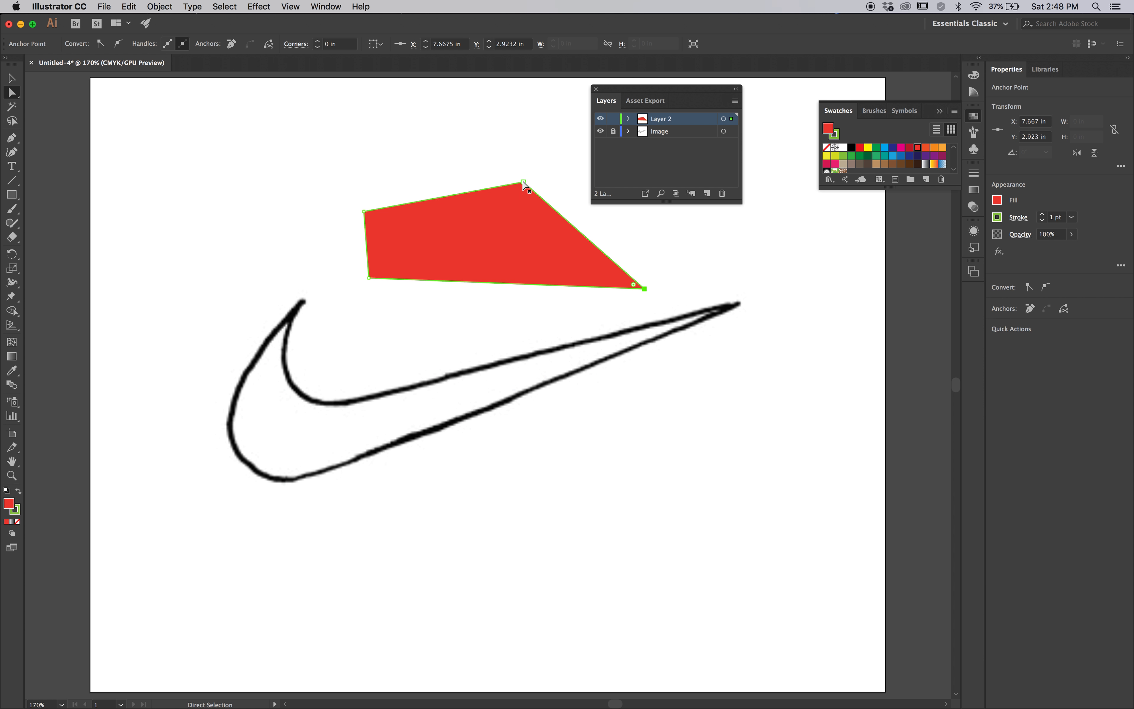
Pull the shape's lower-right anchor point in to about X 5.63, Y 3.54 in, and delete the whole shape
drag(644, 288, 497, 334)
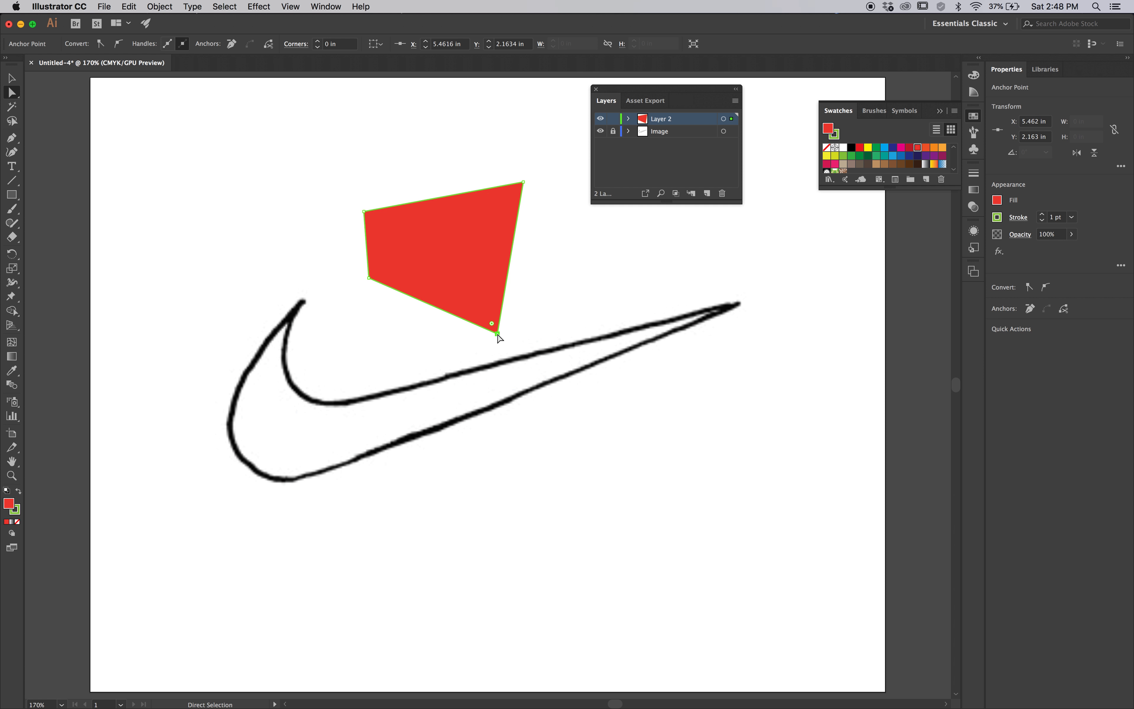
click(534, 286)
click(471, 264)
key(Delete)
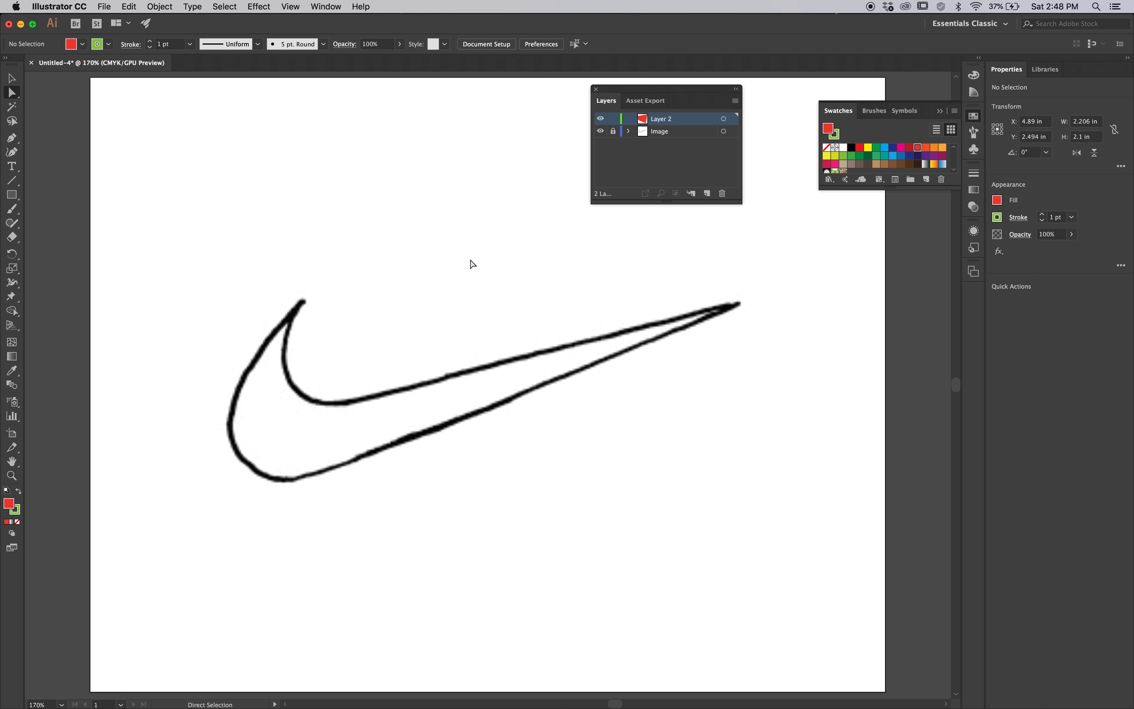
Draw a small closed, straight-sided triangle above the swoosh with the Pen tool and delete it
click(11, 142)
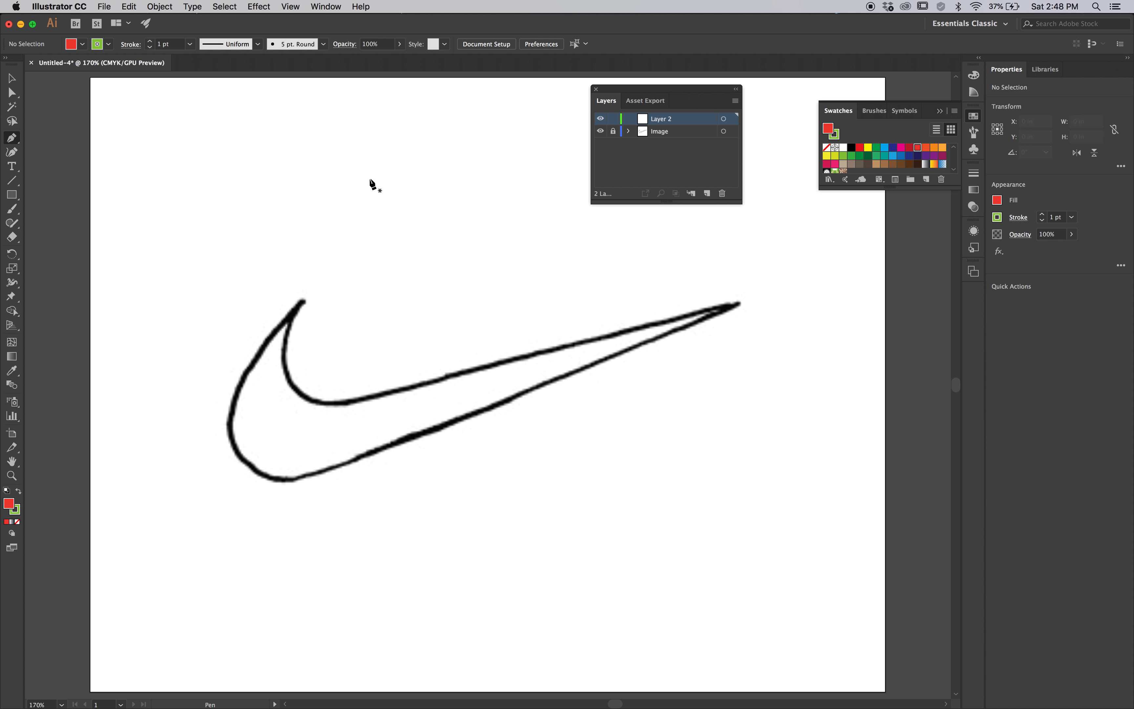
click(349, 192)
click(388, 153)
click(387, 216)
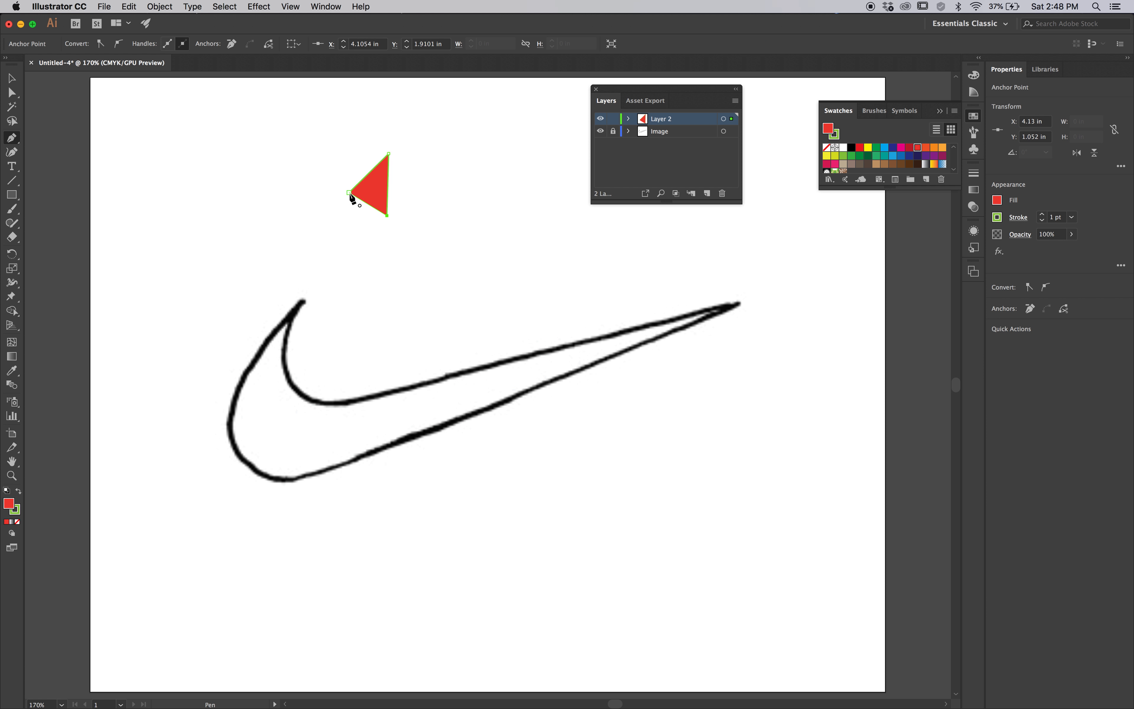
click(349, 192)
key(Delete)
key(Delete)
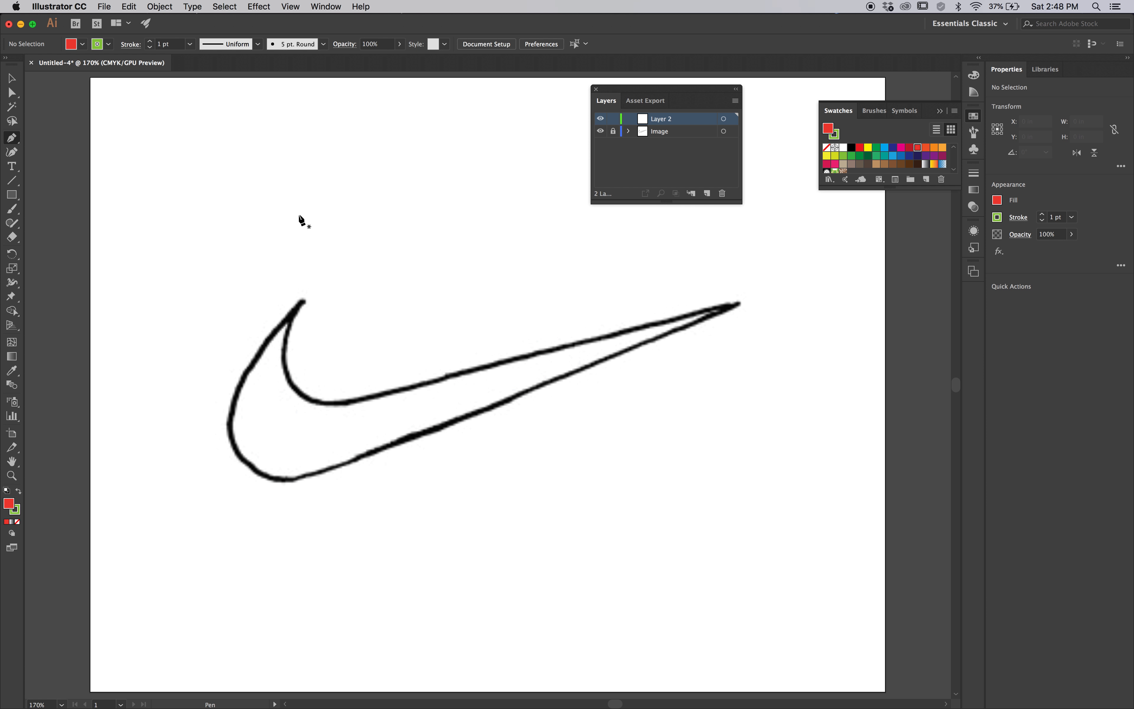
Draw a closed, curved shape with pointed lobes above the swoosh using smooth Pen tool anchor points
mouse_move(251, 226)
mouse_down()
mouse_move(270, 224)
mouse_move(242, 235)
mouse_up()
mouse_move(234, 160)
mouse_down()
mouse_move(268, 130)
mouse_move(241, 180)
mouse_up()
drag(309, 160, 427, 179)
drag(299, 214, 252, 225)
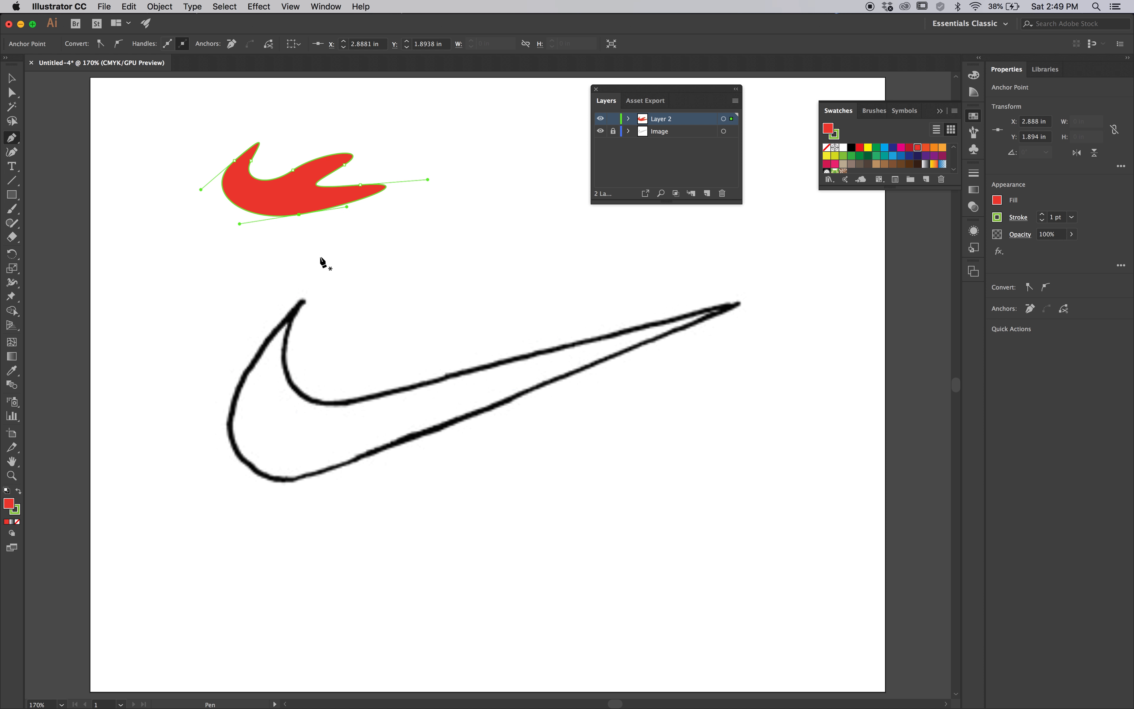
Move the curved shape's bottom anchor point to about X 1.92, Y 2.11 in and shorten the lower lobe's upper handle
click(13, 93)
click(10, 142)
key(super)
mouse_move(240, 225)
mouse_down()
mouse_move(269, 259)
mouse_move(231, 214)
mouse_move(251, 264)
mouse_move(229, 221)
mouse_move(234, 249)
mouse_move(223, 213)
mouse_up()
mouse_move(297, 218)
mouse_down()
mouse_move(245, 272)
mouse_move(265, 253)
mouse_move(225, 228)
mouse_move(276, 239)
mouse_move(264, 269)
mouse_move(285, 225)
mouse_up()
drag(298, 228, 298, 228)
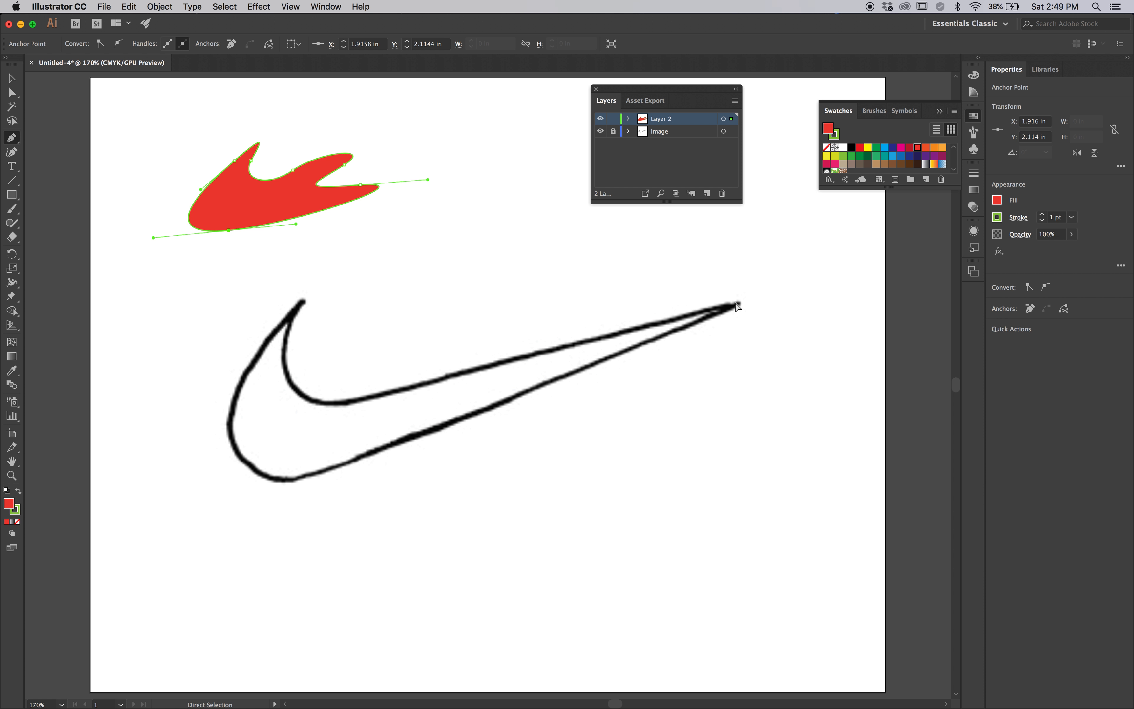
mouse_move(428, 181)
mouse_down()
mouse_move(409, 195)
mouse_move(406, 177)
mouse_up()
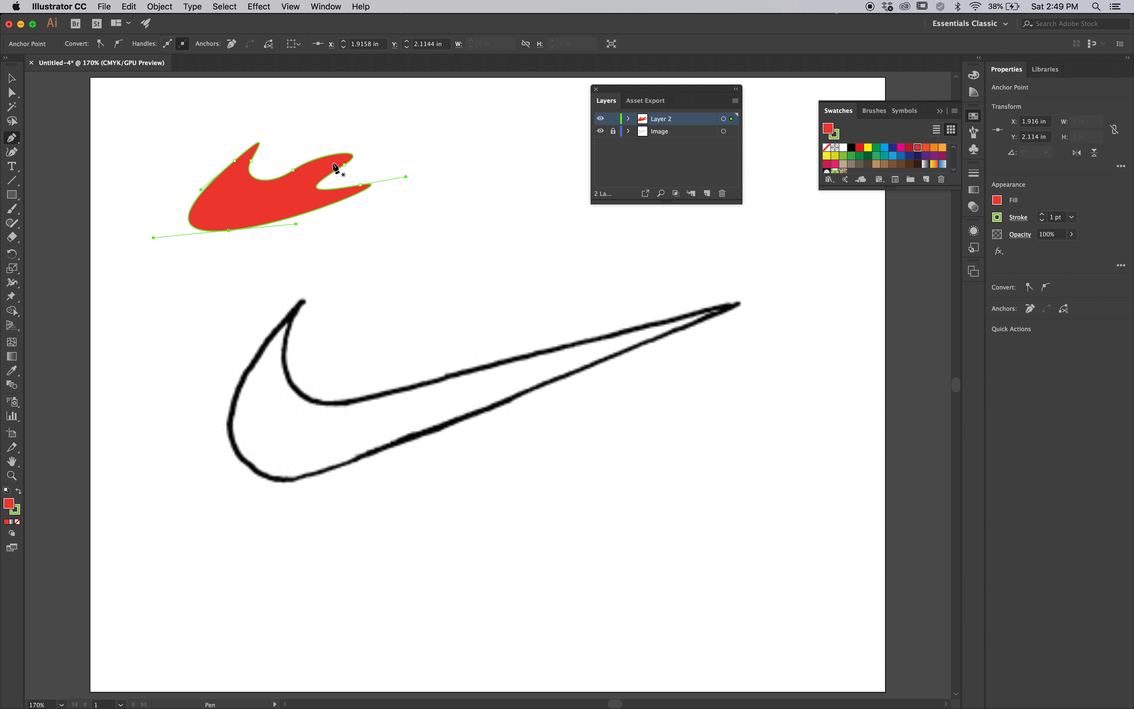
Sharpen the lower lobe's tip by adding an anchor point on its underside and moving it to about X 3.75, Y 1.53 in, and delete the shape
key(super+space)
drag(339, 163, 394, 211)
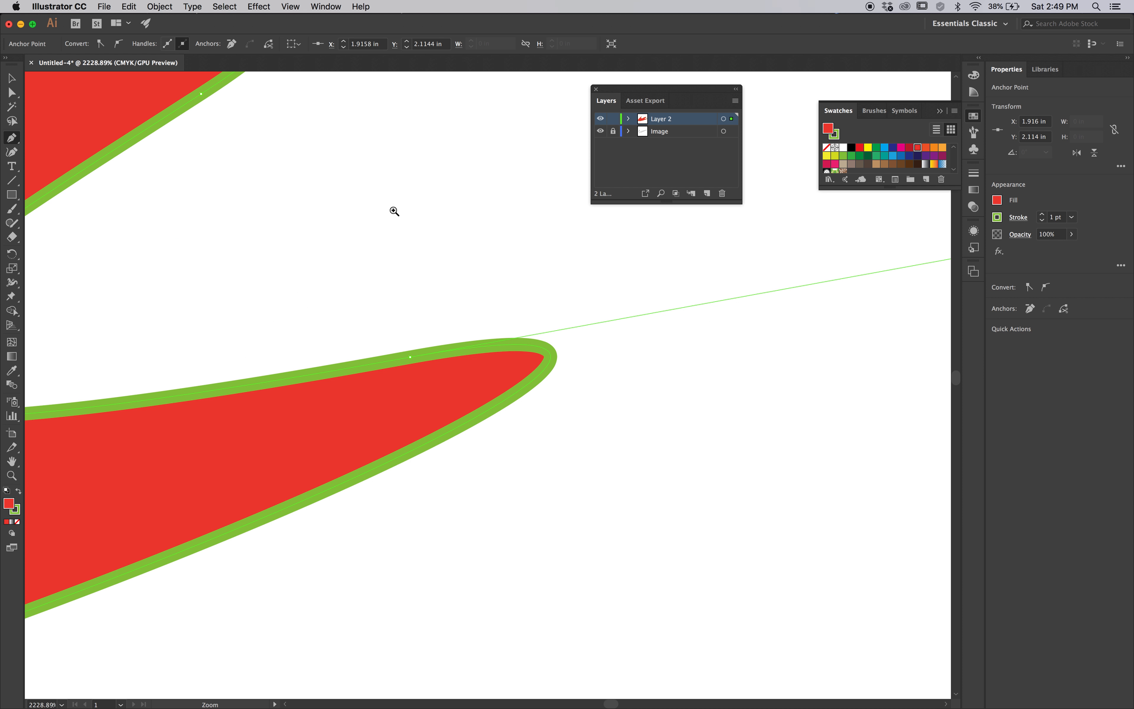
click(433, 442)
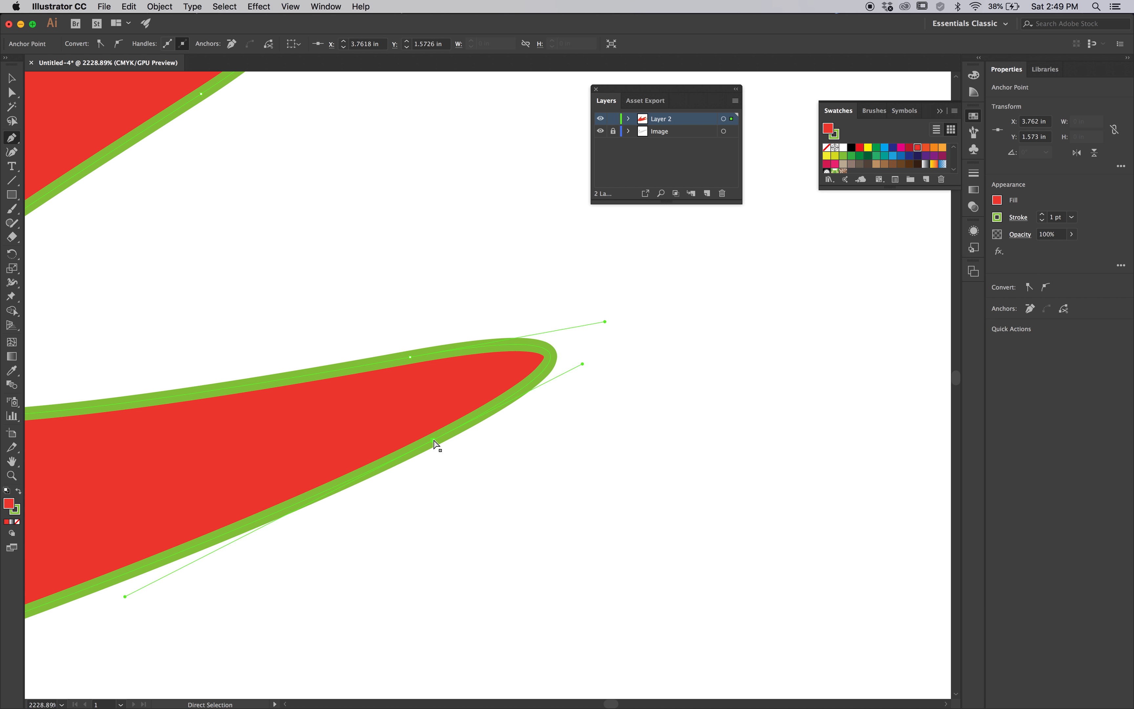
drag(433, 440, 426, 398)
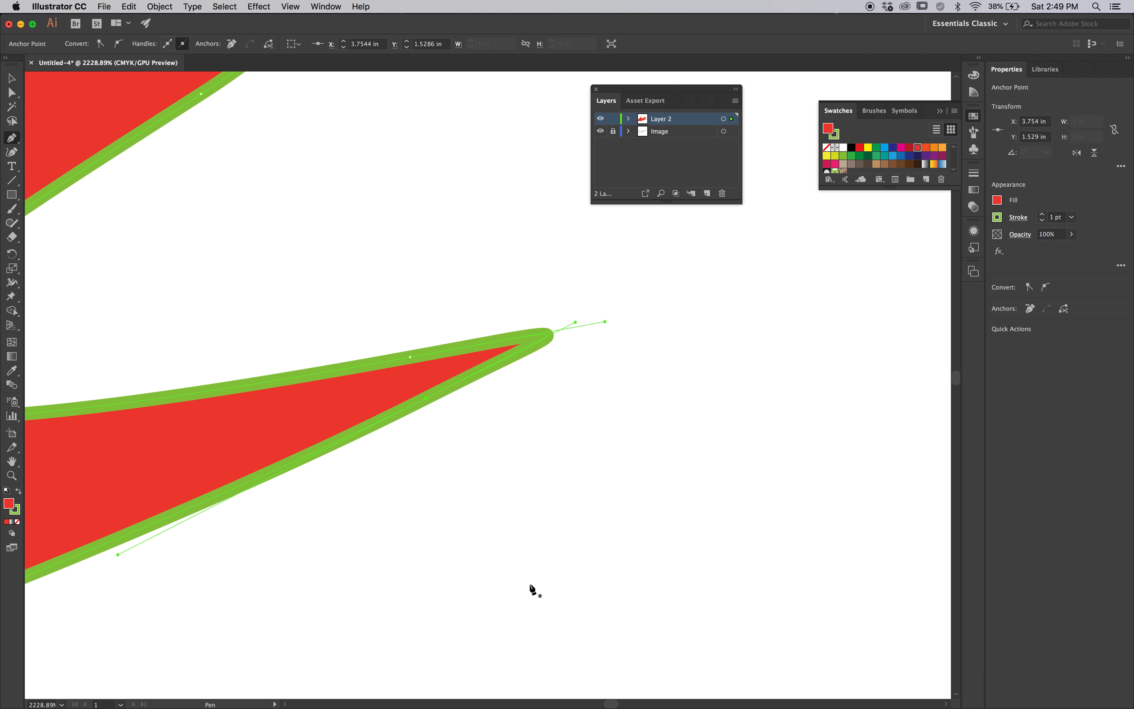
key(Delete)
key(Delete)
Draw a small closed swoosh above the original with the Pen tool, splitting the handles at its two sharp tips
alt+super+click(489, 507)
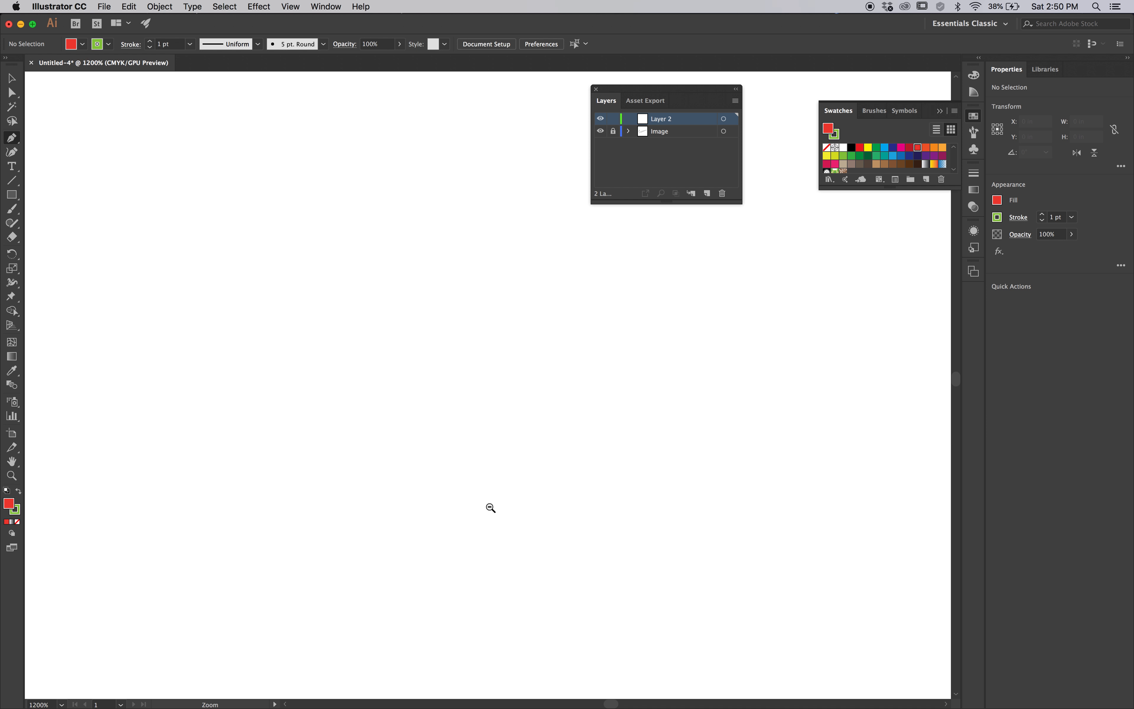
alt+super+click(412, 410)
alt+super+click(414, 410)
alt+super+click(414, 410)
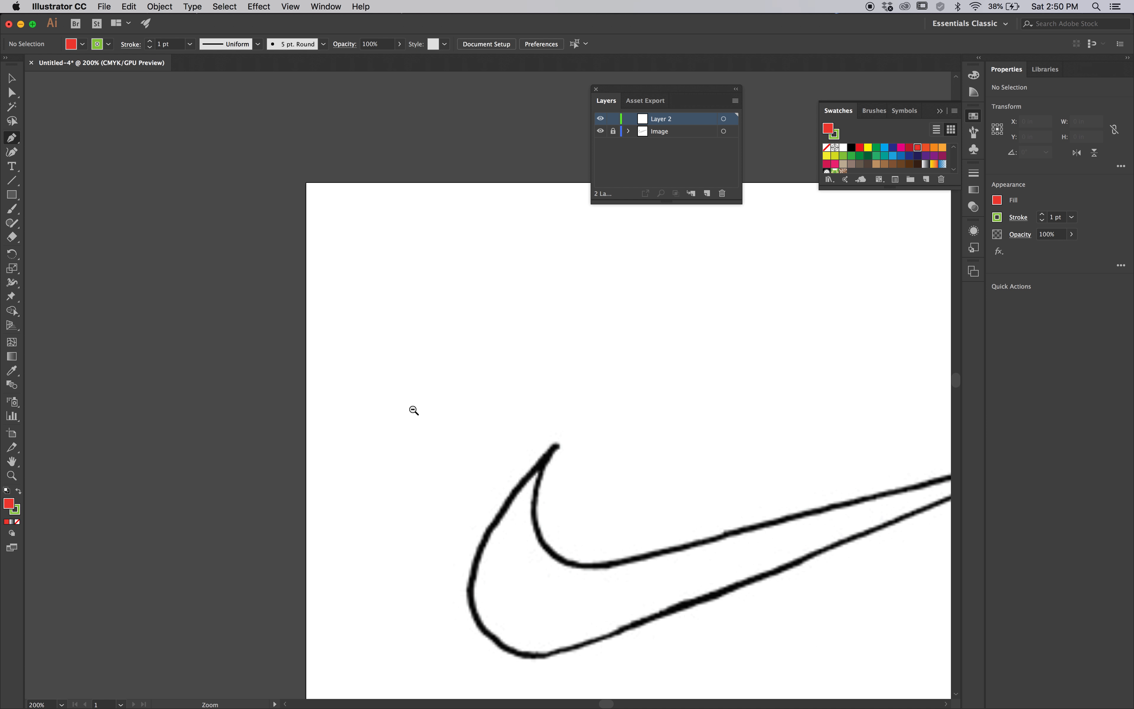
drag(552, 486, 329, 388)
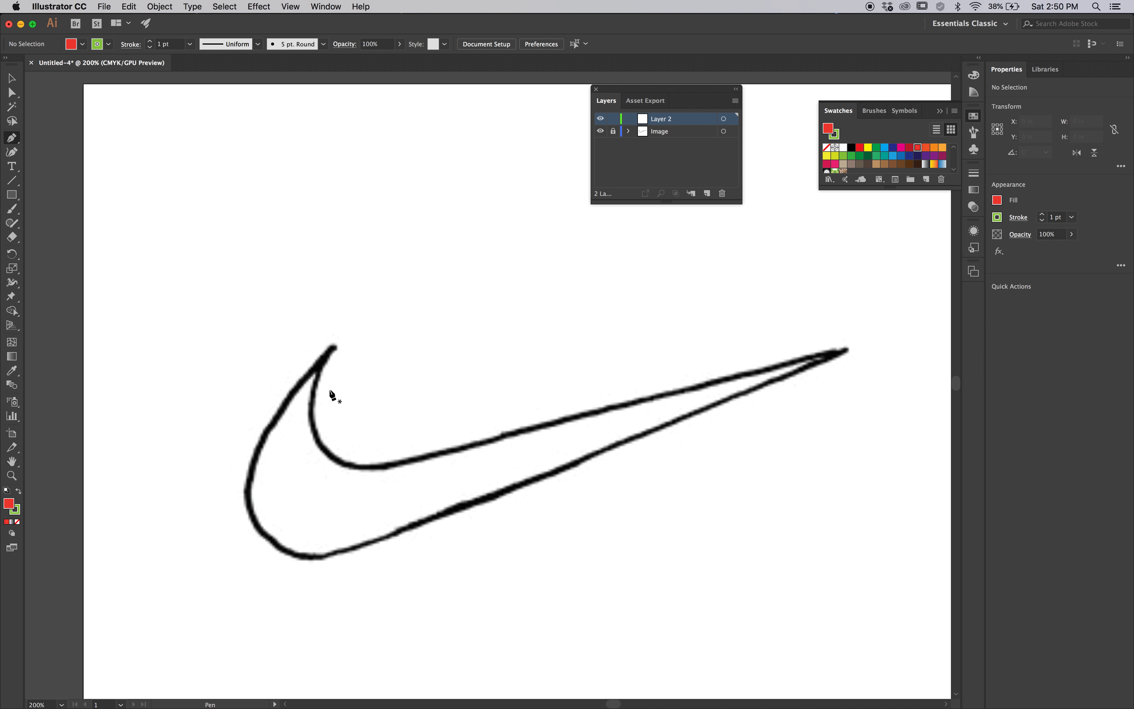
click(350, 205)
drag(305, 207, 290, 229)
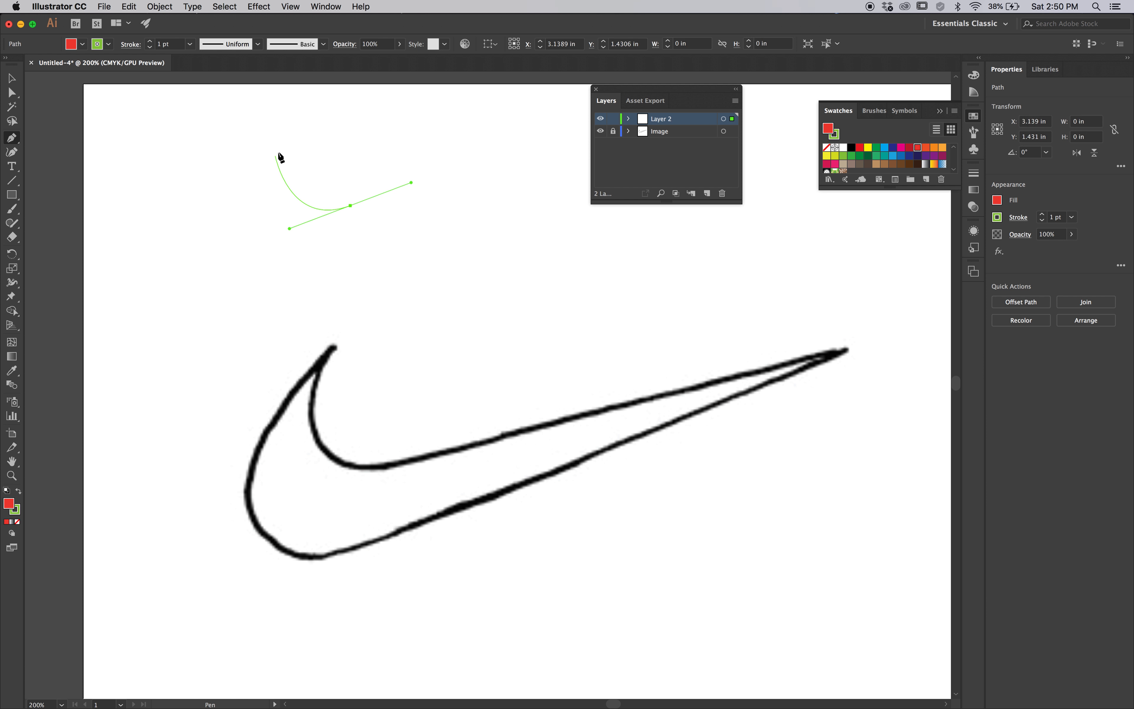
drag(314, 126, 356, 150)
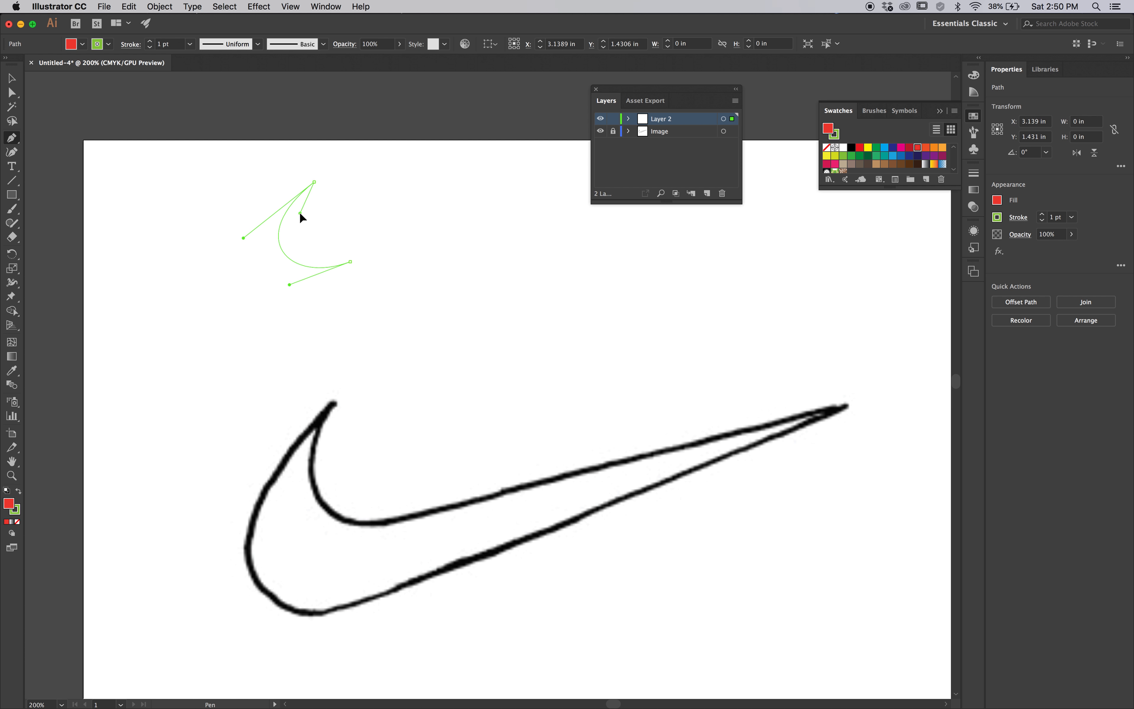
drag(303, 216, 376, 220)
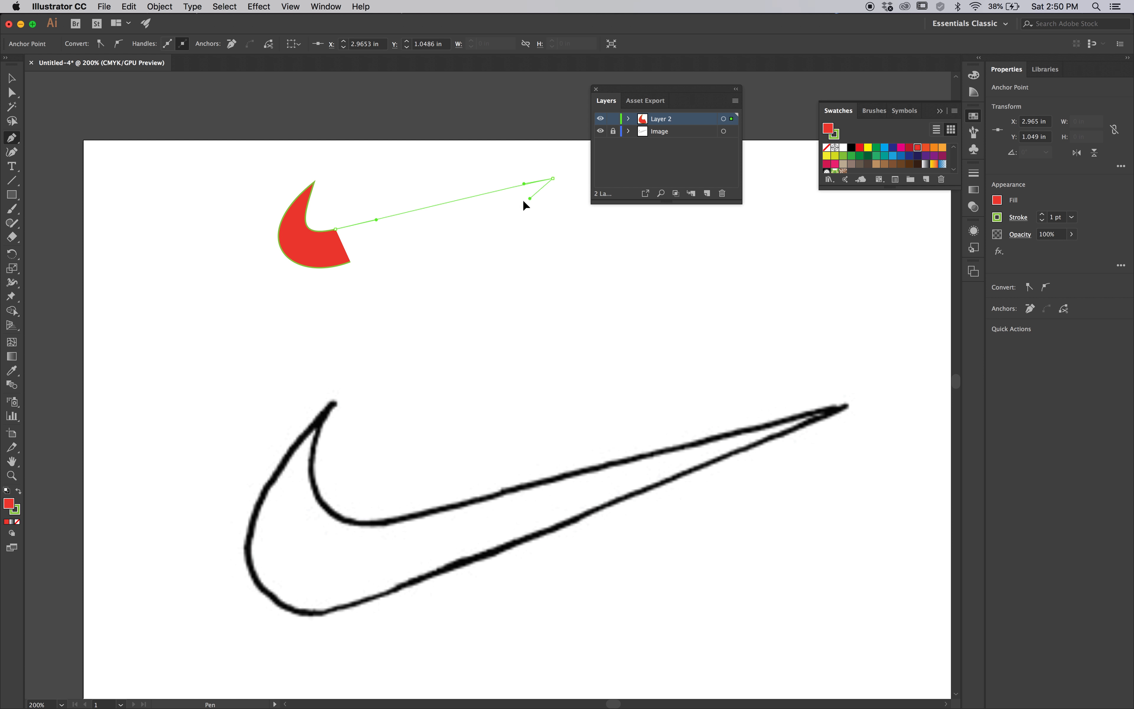
drag(506, 198, 505, 198)
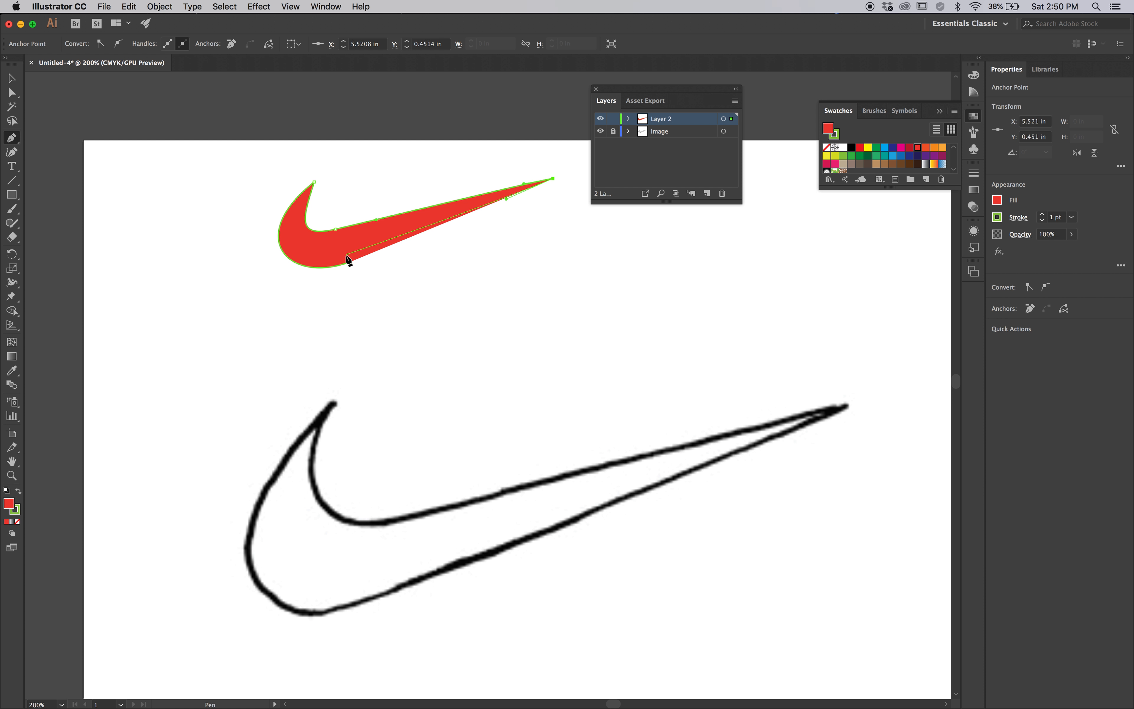
drag(350, 266, 324, 271)
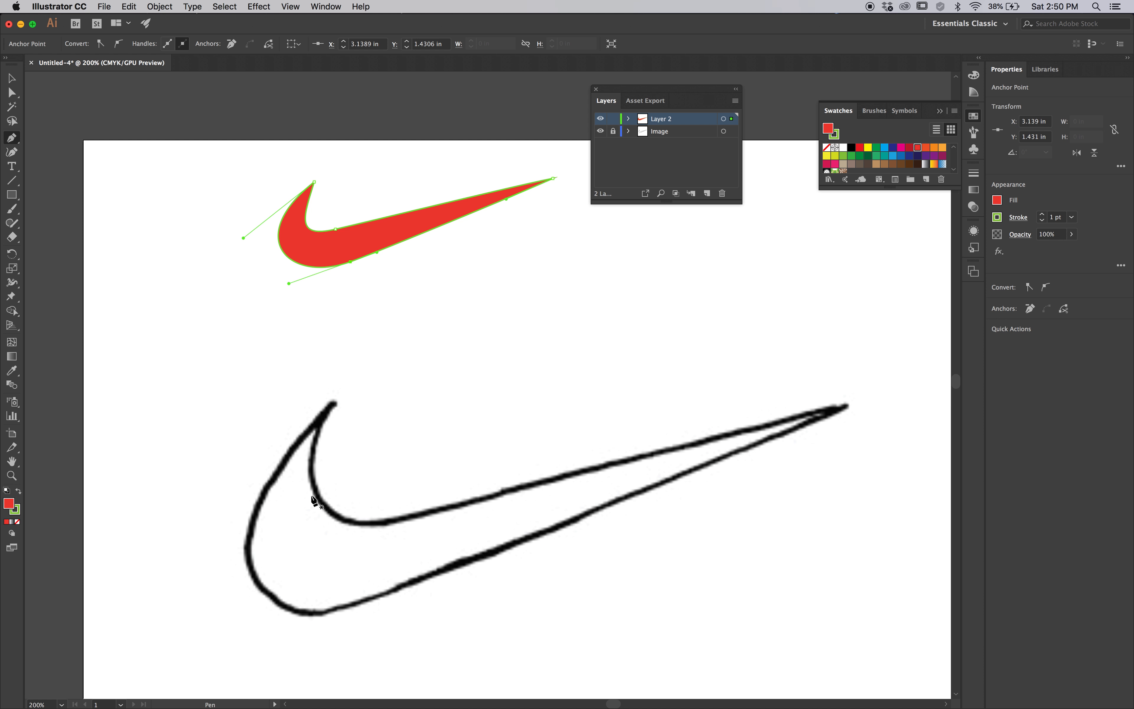
Delete the small practice swoosh drawn above the original
key(Delete)
key(Delete)
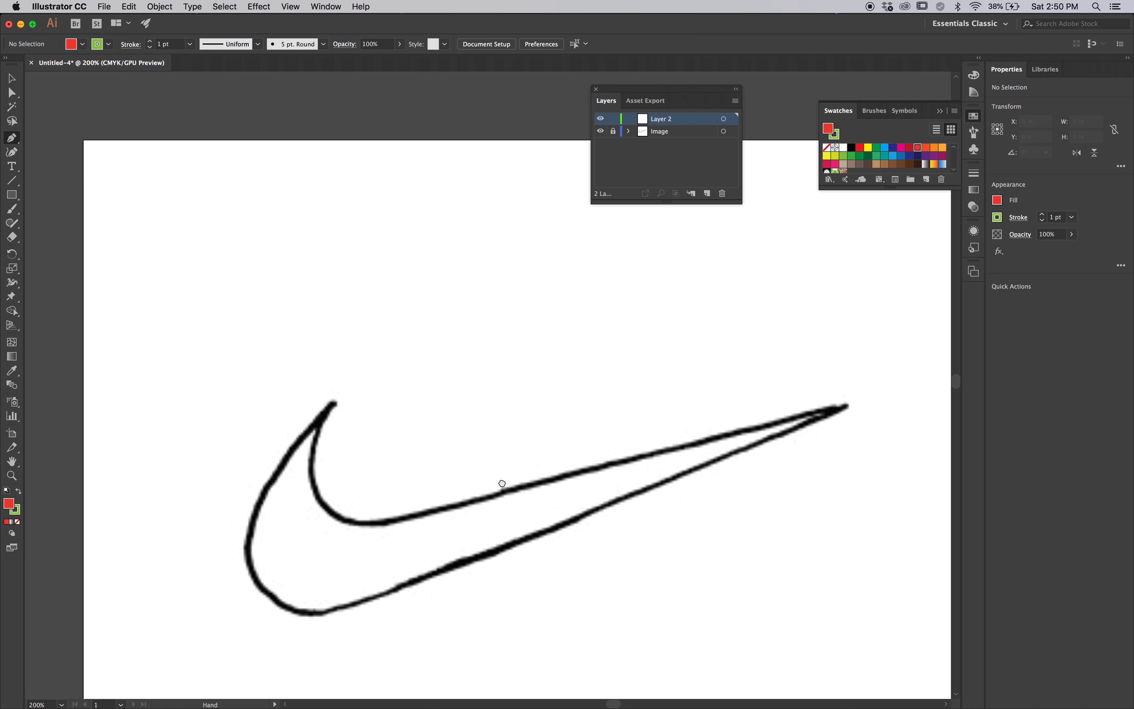
drag(502, 481, 491, 437)
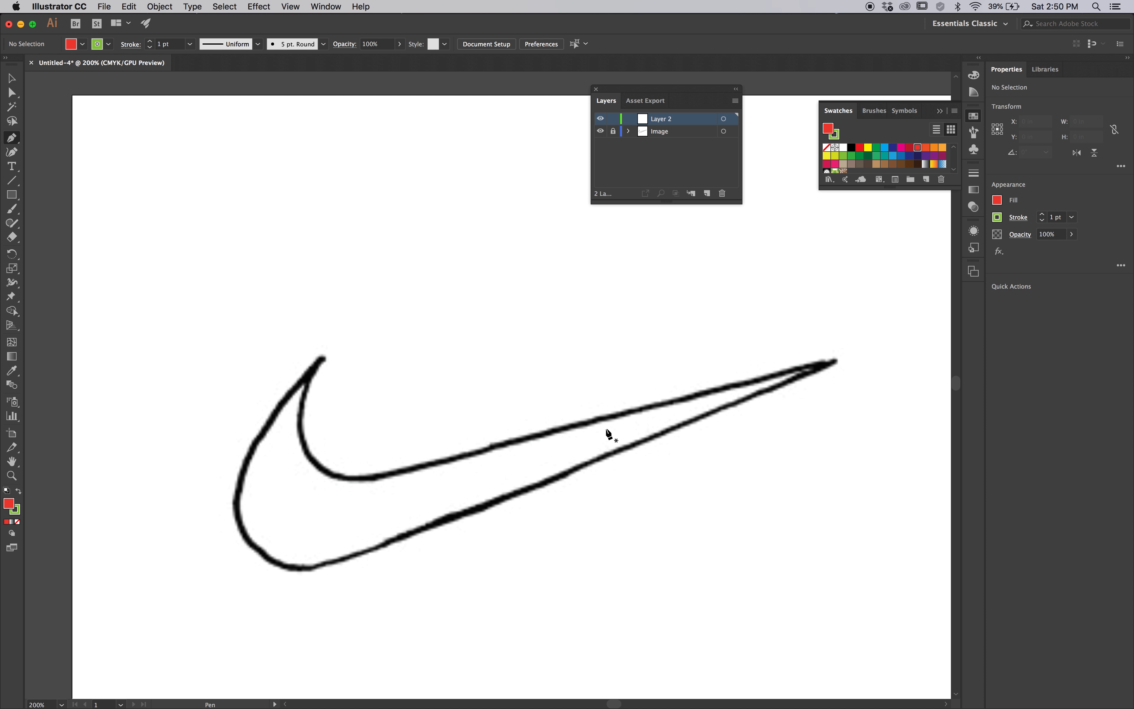
Check the document in Outline view and return to the normal preview
key(super)
key(super+y)
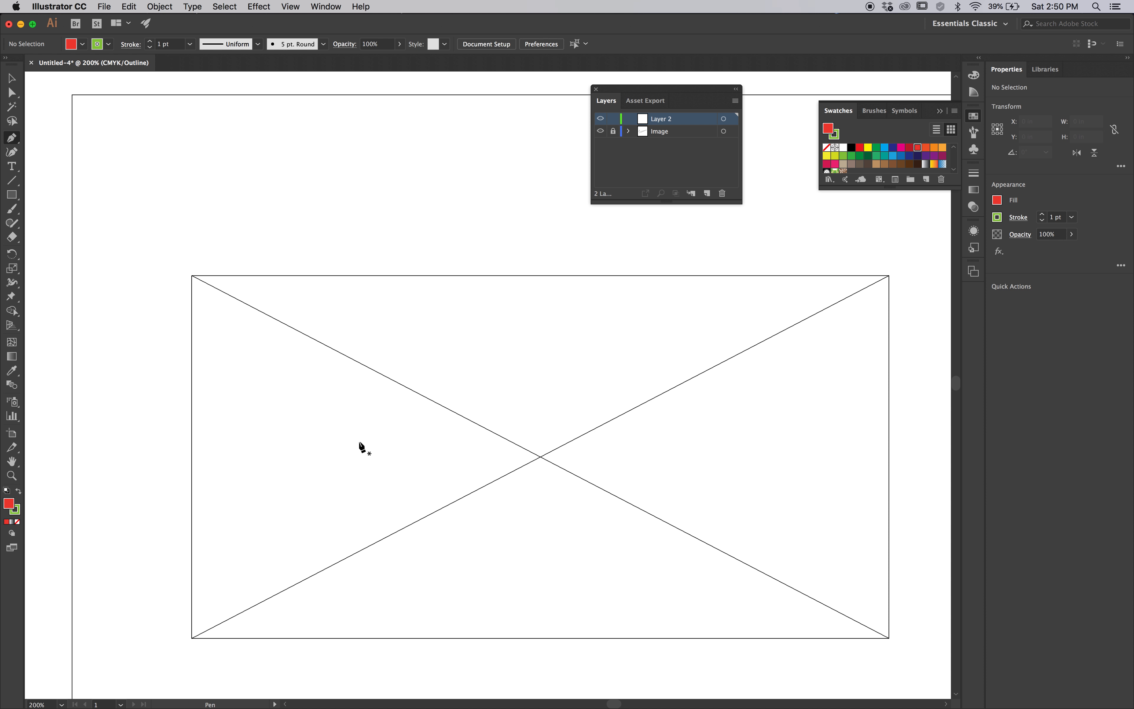
key(super)
key(super+y)
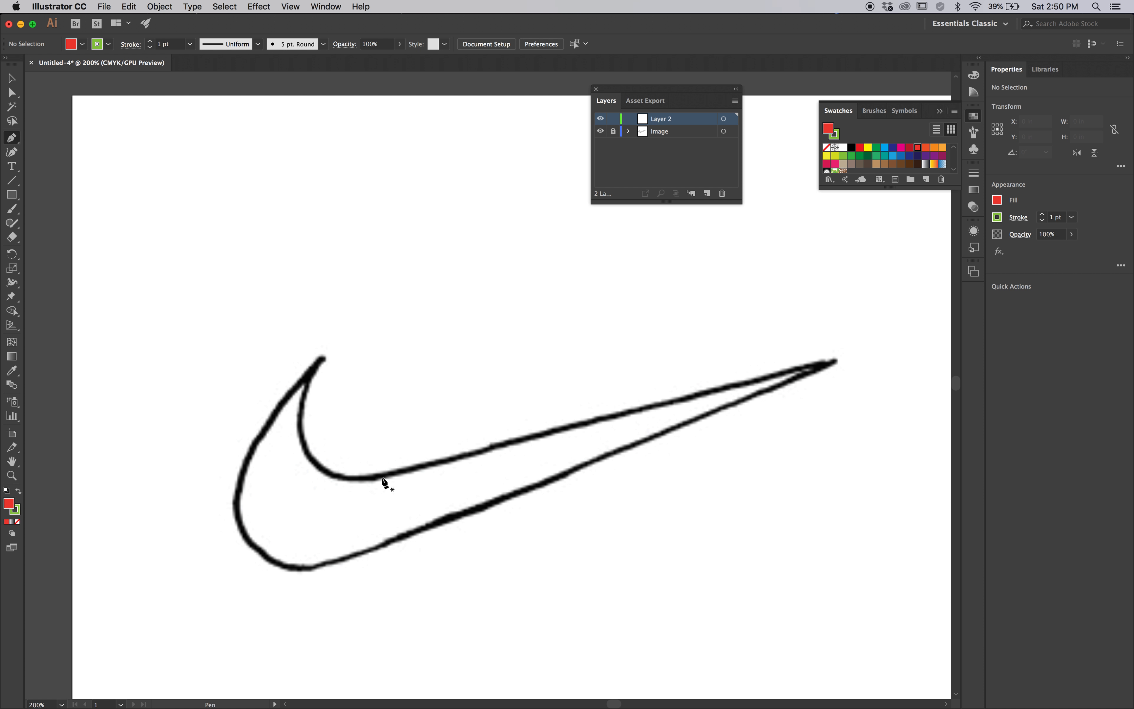
Trace the swoosh image's rounded end with the Pen tool, from inner curve to upper tip to lower edge, splitting the handles at the tip
drag(387, 474, 348, 482)
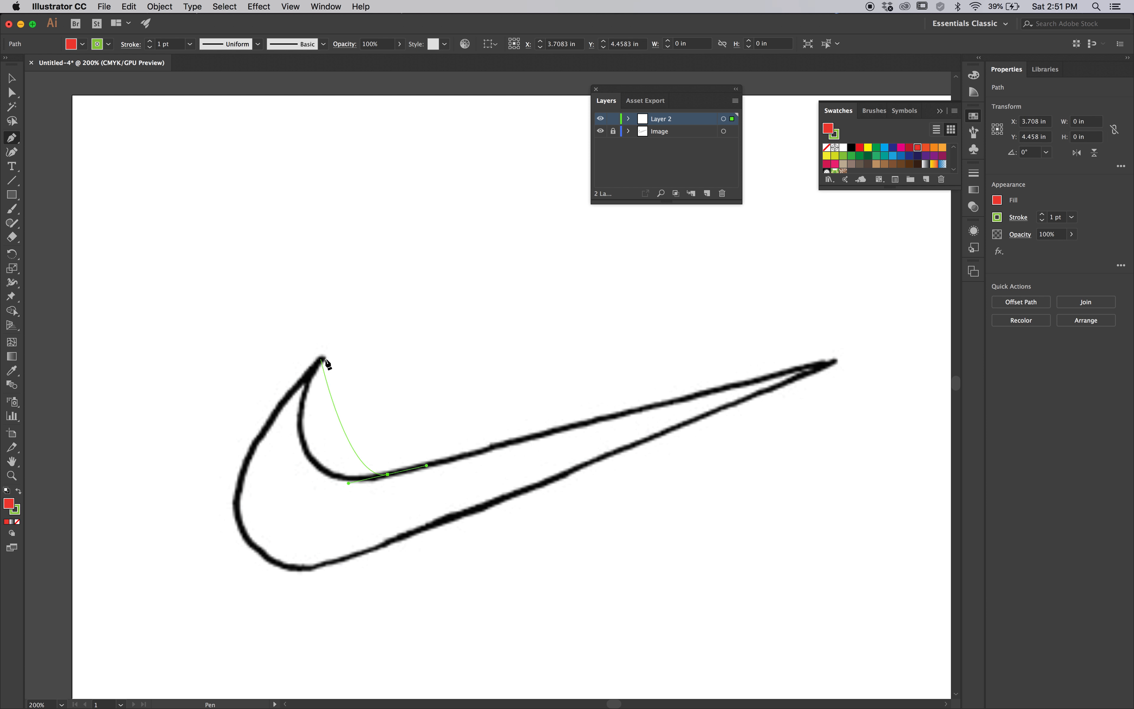
drag(324, 358, 387, 248)
drag(387, 248, 383, 249)
drag(383, 250, 239, 407)
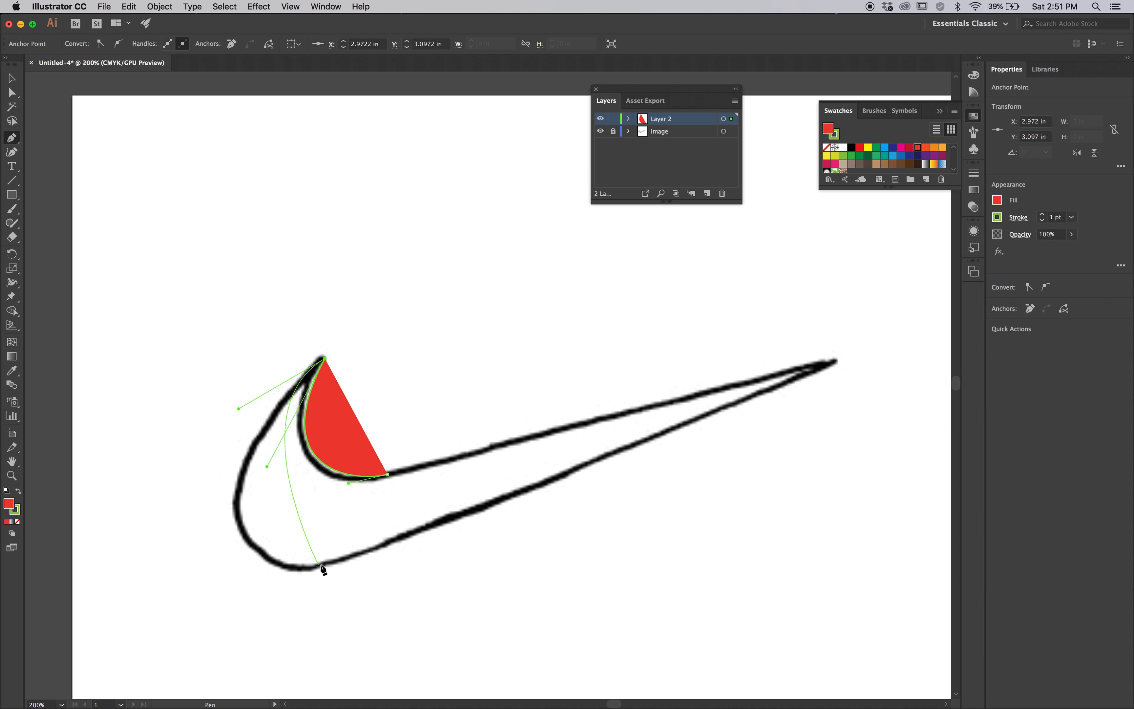
drag(324, 562, 441, 523)
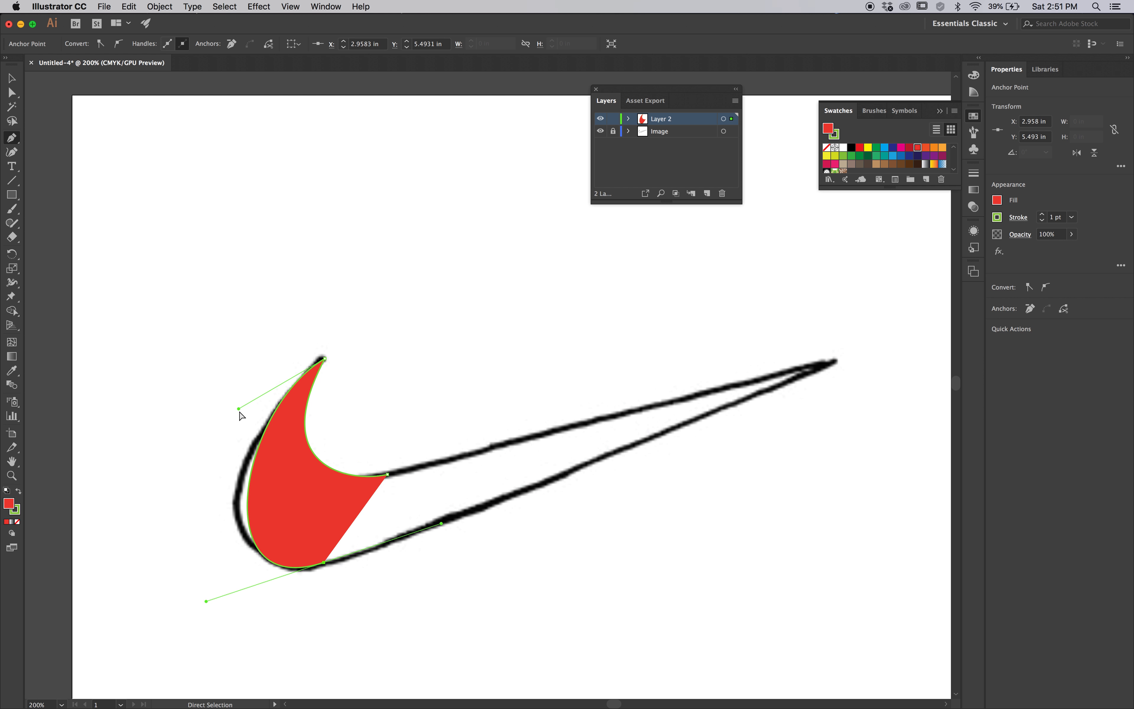
Fit the unfilled trace to the image by reshaping the outer curve, with lower anchor about X 3.07, Y 5.49 and tip X 2.96, Y 3.07 in
drag(239, 409, 202, 443)
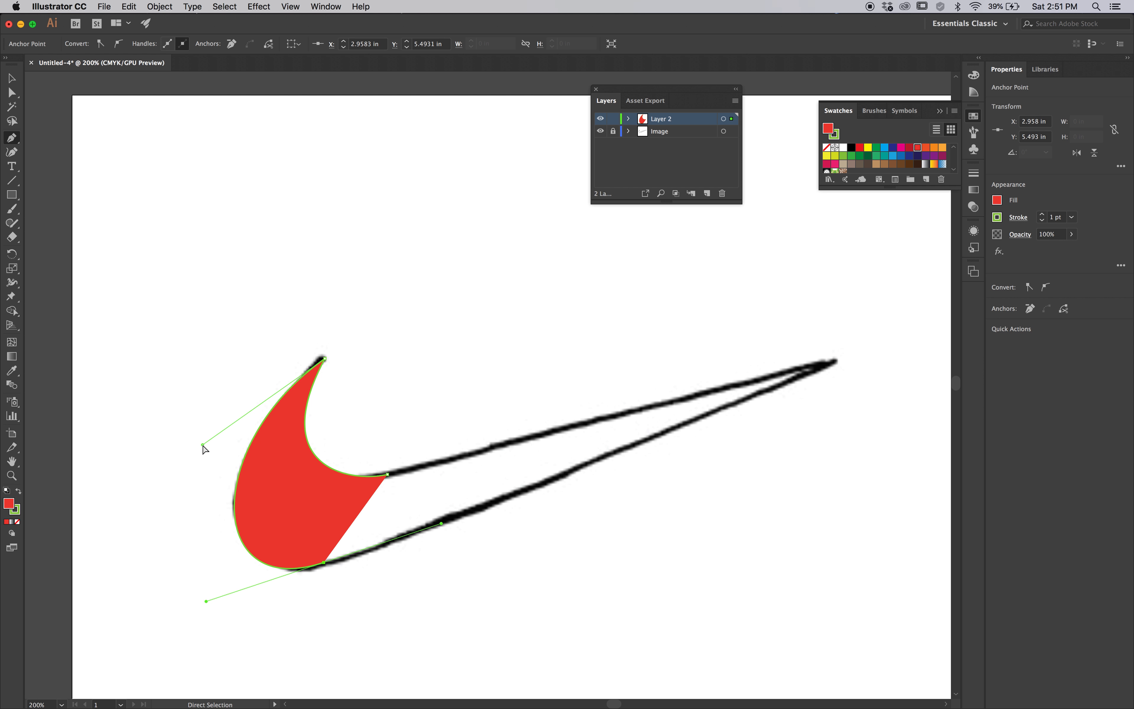
drag(324, 562, 332, 561)
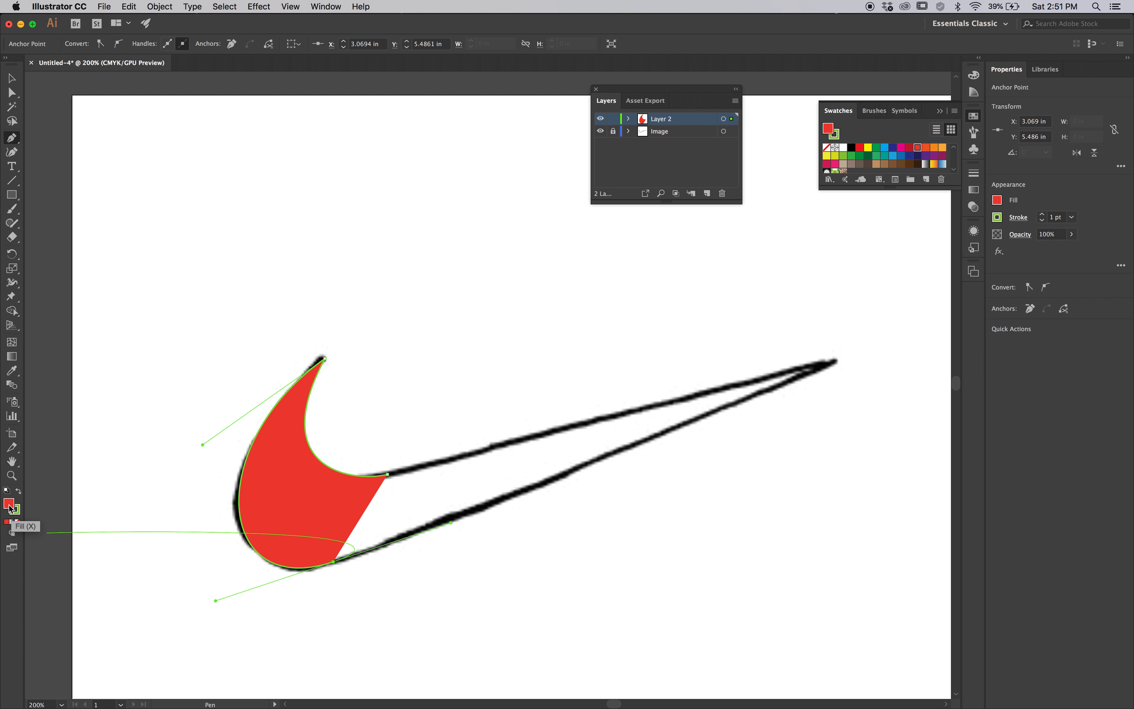
click(18, 521)
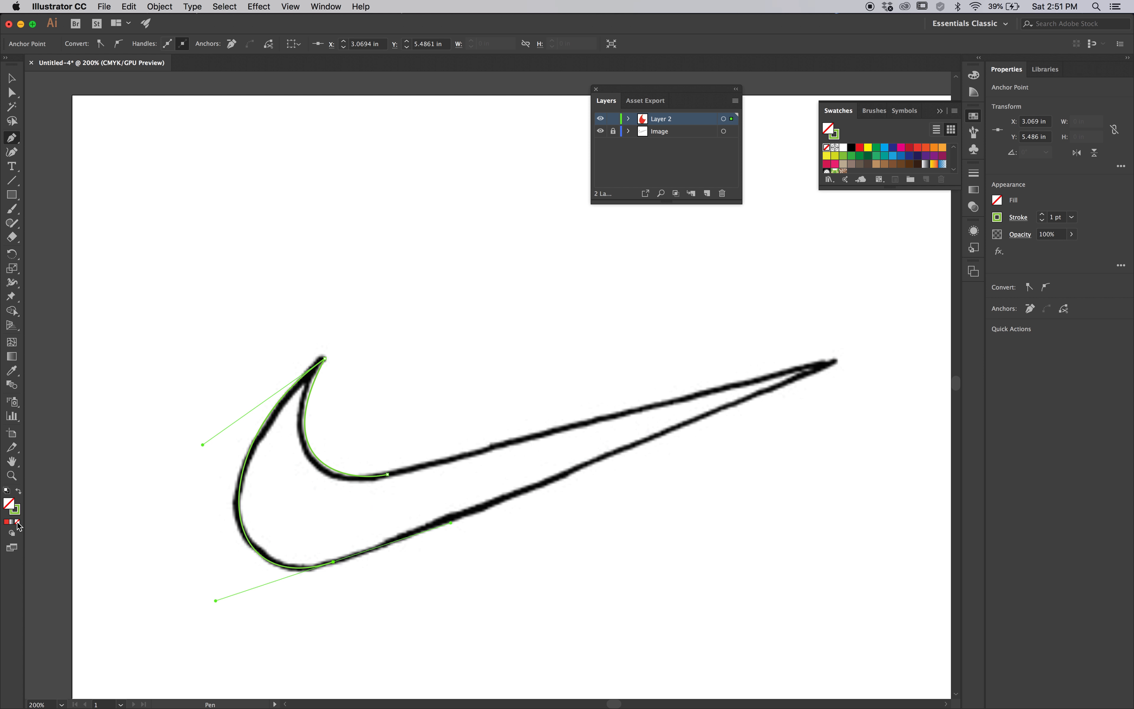
drag(203, 444, 203, 454)
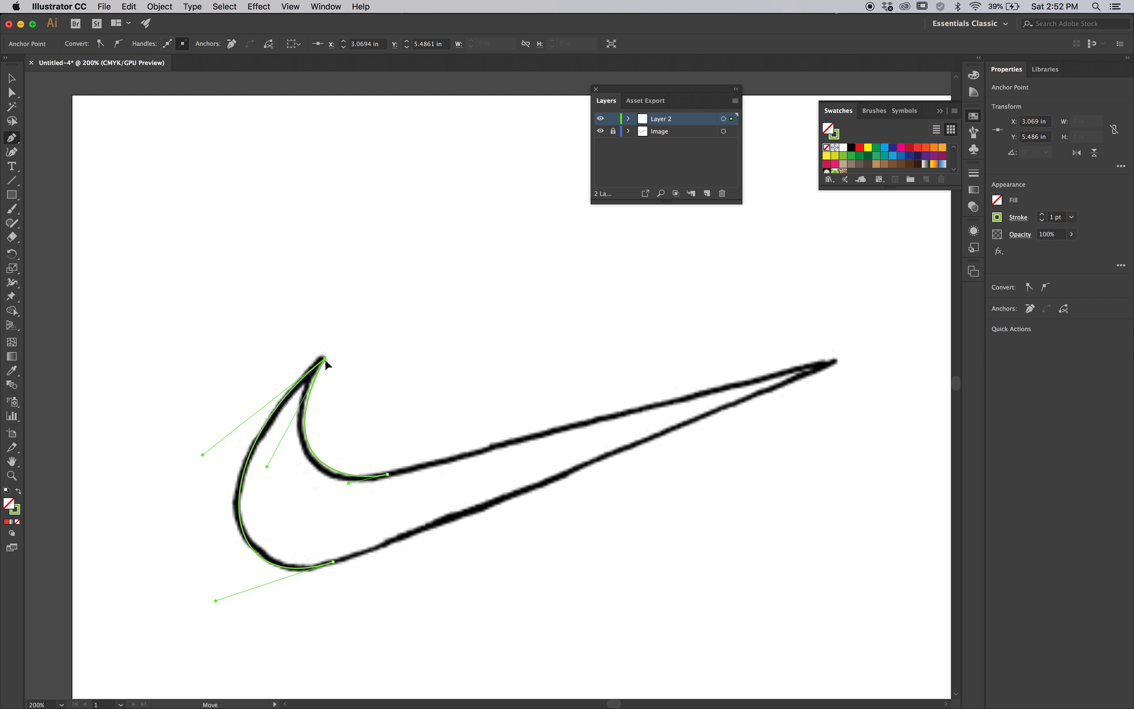
drag(324, 357, 324, 358)
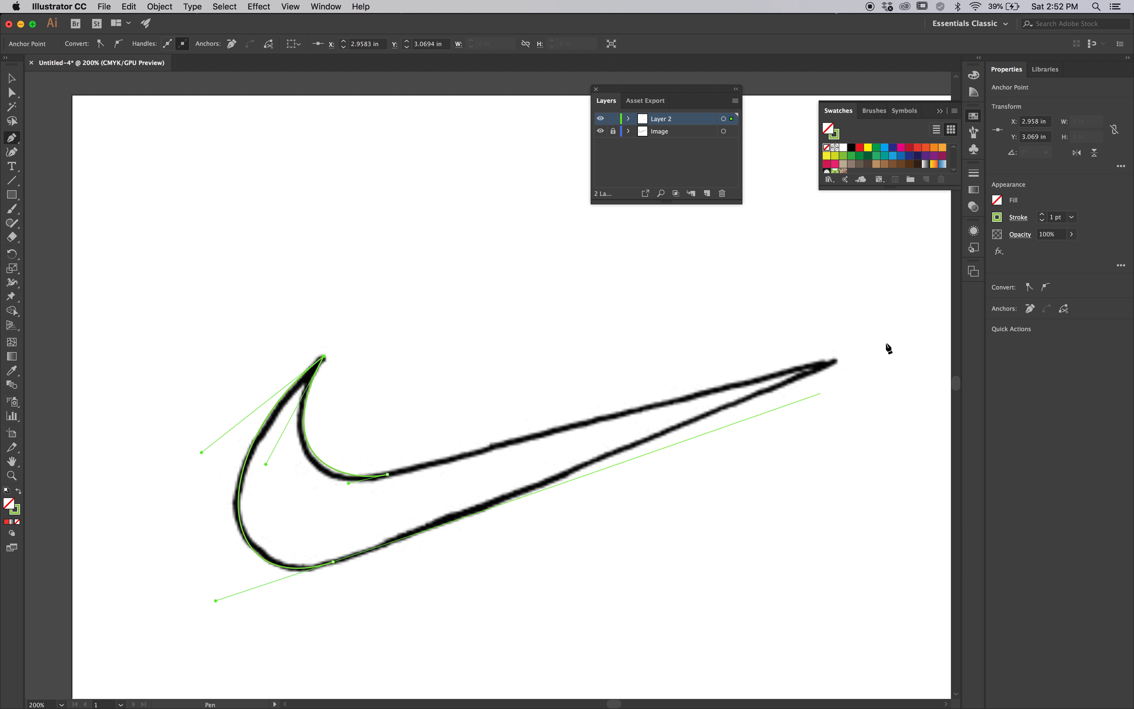
Continue the trace to the swoosh's long tip at about X 8.96, Y 3.14 in and close the path at its starting anchor
mouse_move(834, 362)
mouse_down()
mouse_move(879, 344)
mouse_move(848, 317)
mouse_move(749, 294)
mouse_move(668, 351)
mouse_move(678, 388)
mouse_up()
click(684, 398)
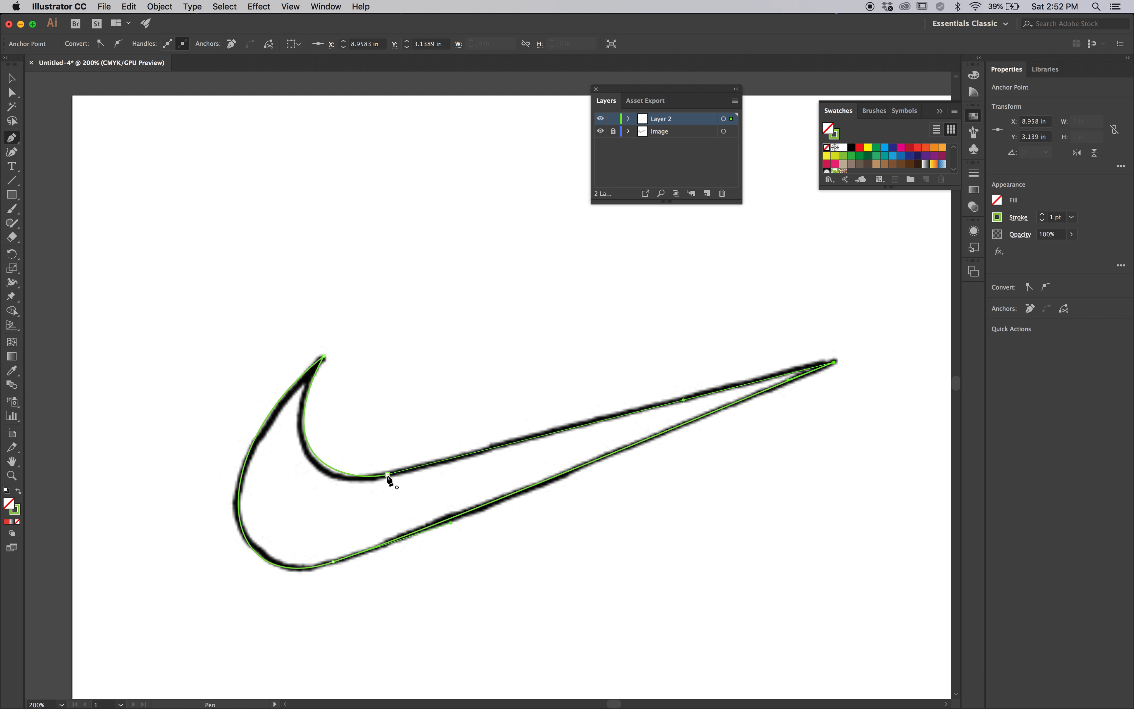
drag(387, 474, 348, 483)
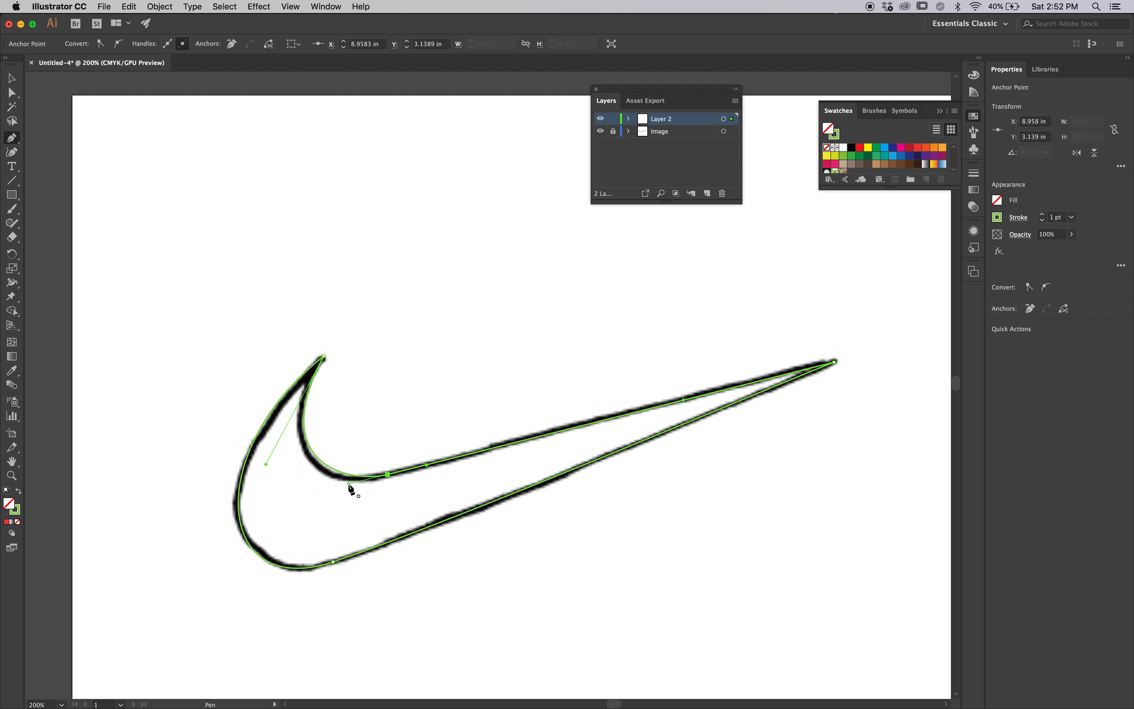
Lengthen the starting anchor's handle on the inner curve so the closed path follows the image
click(348, 484)
key(super)
drag(349, 484, 329, 488)
Fill the traced swoosh with a light yellowish green and remove its stroke
click(851, 159)
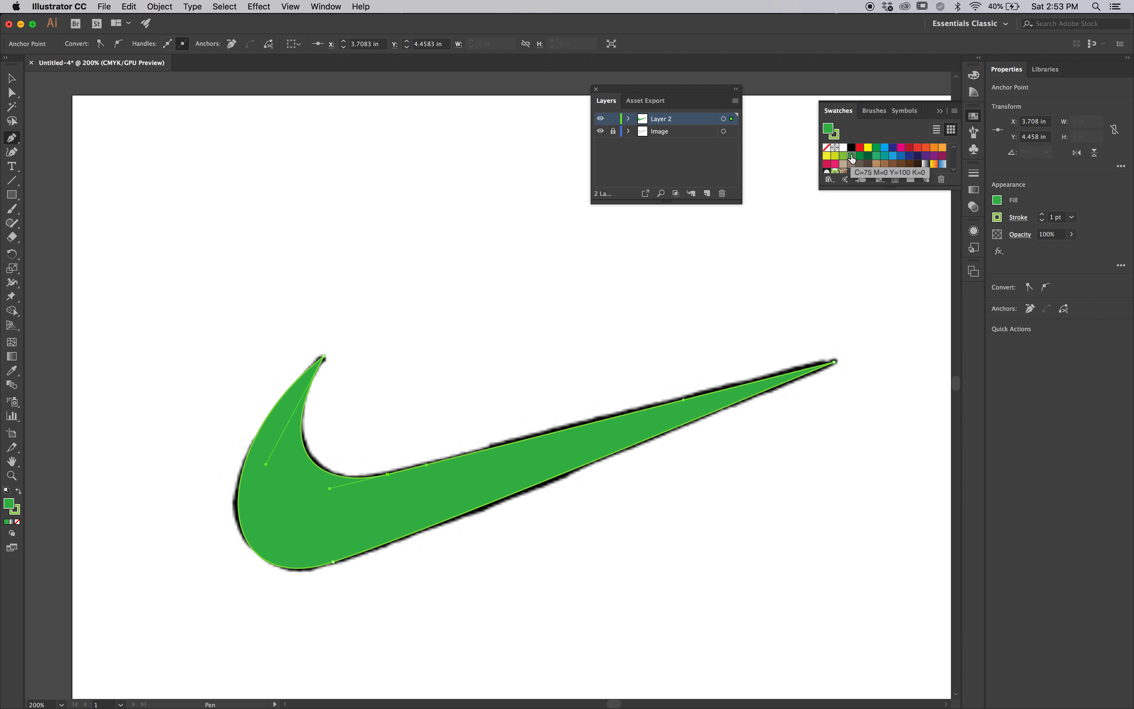
click(844, 156)
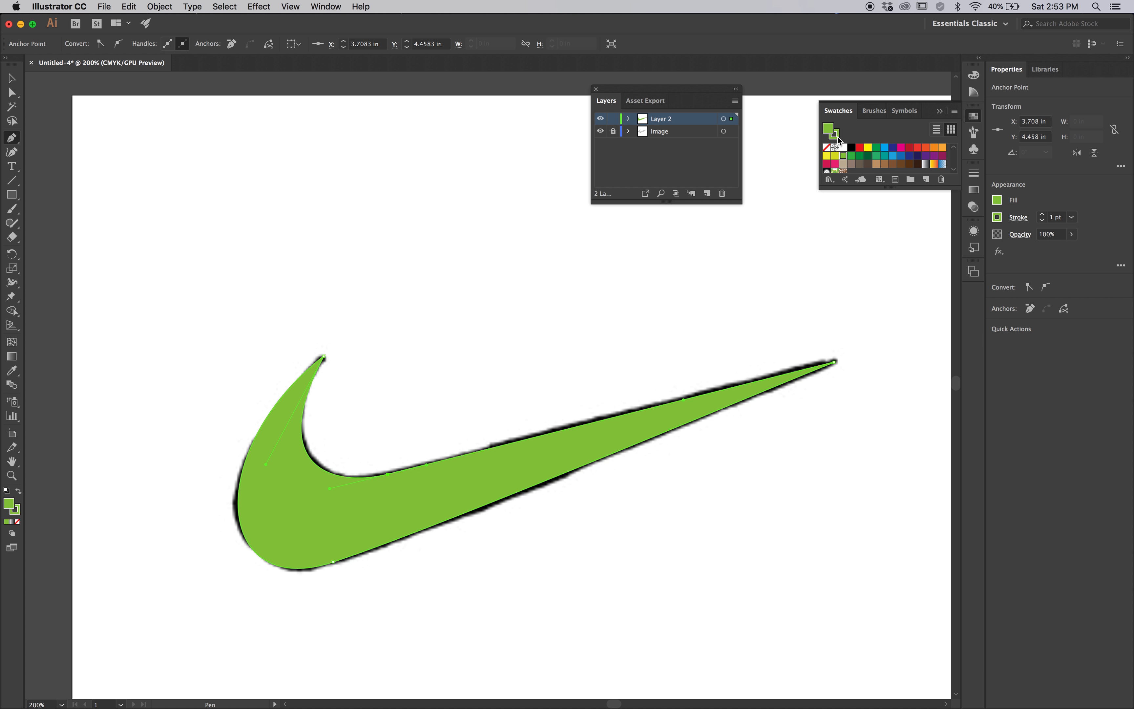
click(825, 148)
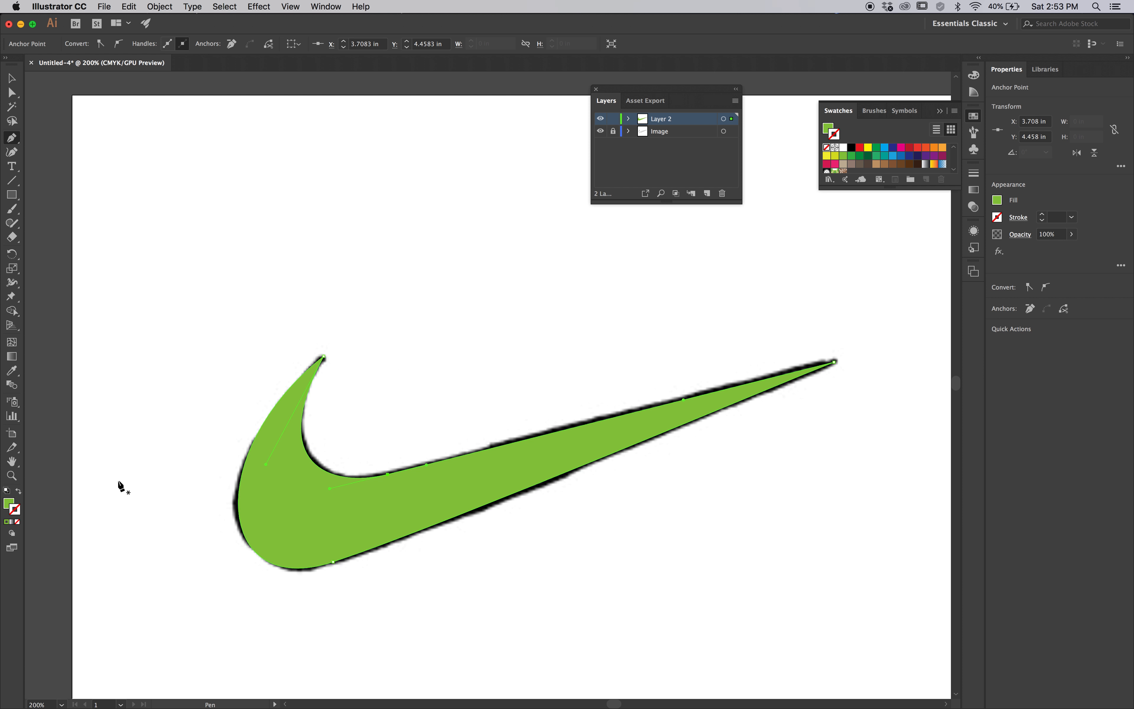
click(7, 523)
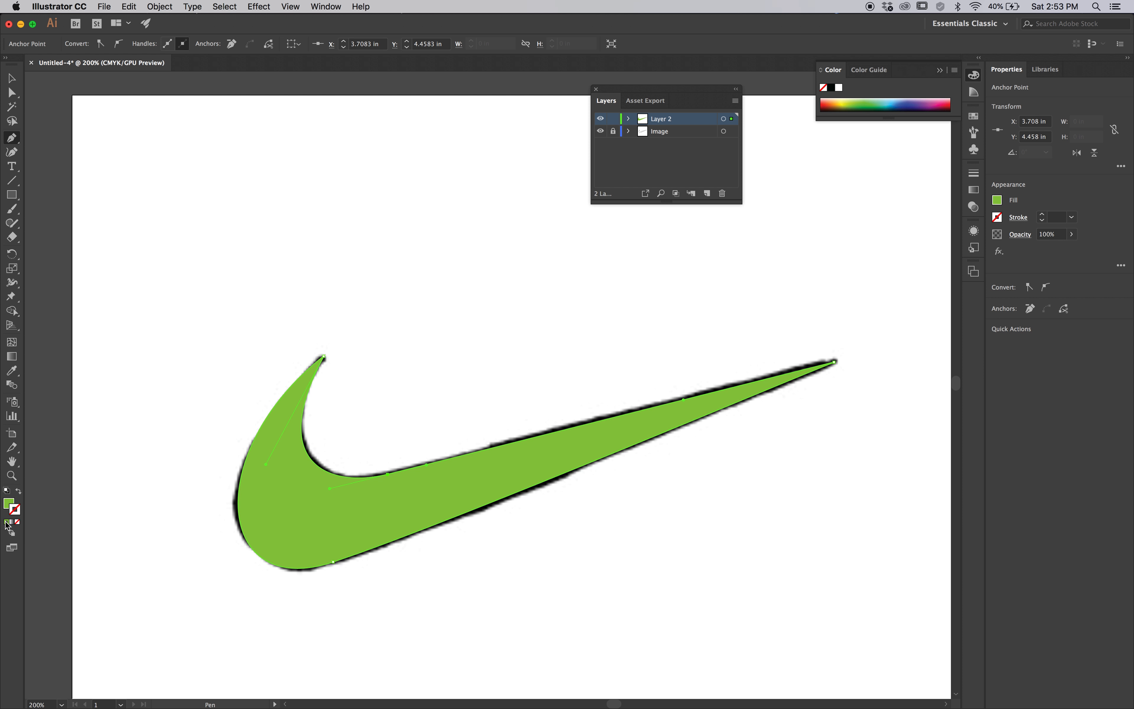
click(18, 522)
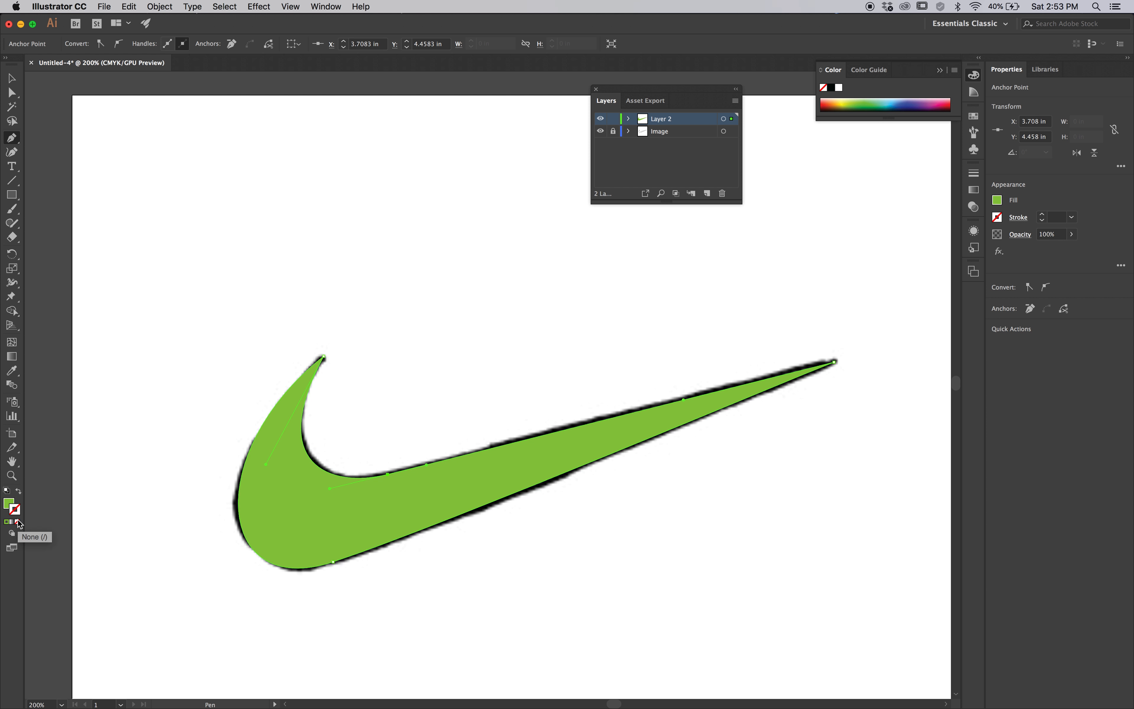
click(8, 504)
Move the green swoosh below the original image to about X 5.46, Y 7.02 in and deselect it
key(space)
drag(431, 485, 426, 570)
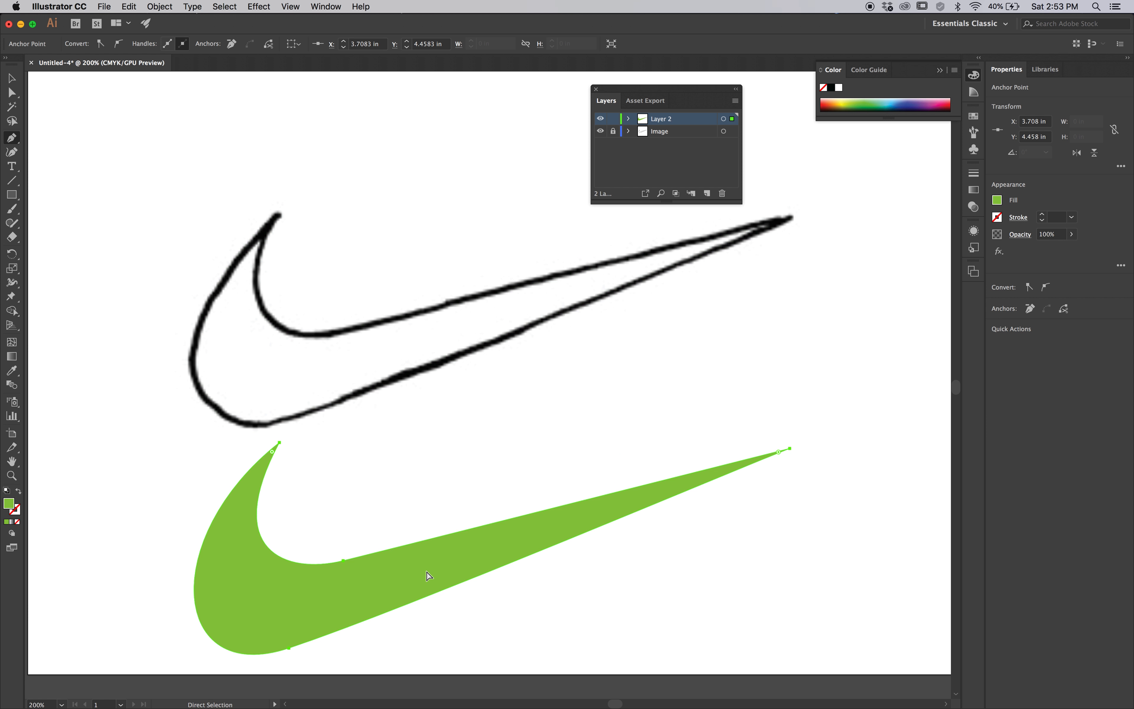
super+click(423, 489)
Compare the upper tip of the pixel image with the green vector swoosh at extreme magnification
key(super+space)
drag(246, 192, 296, 253)
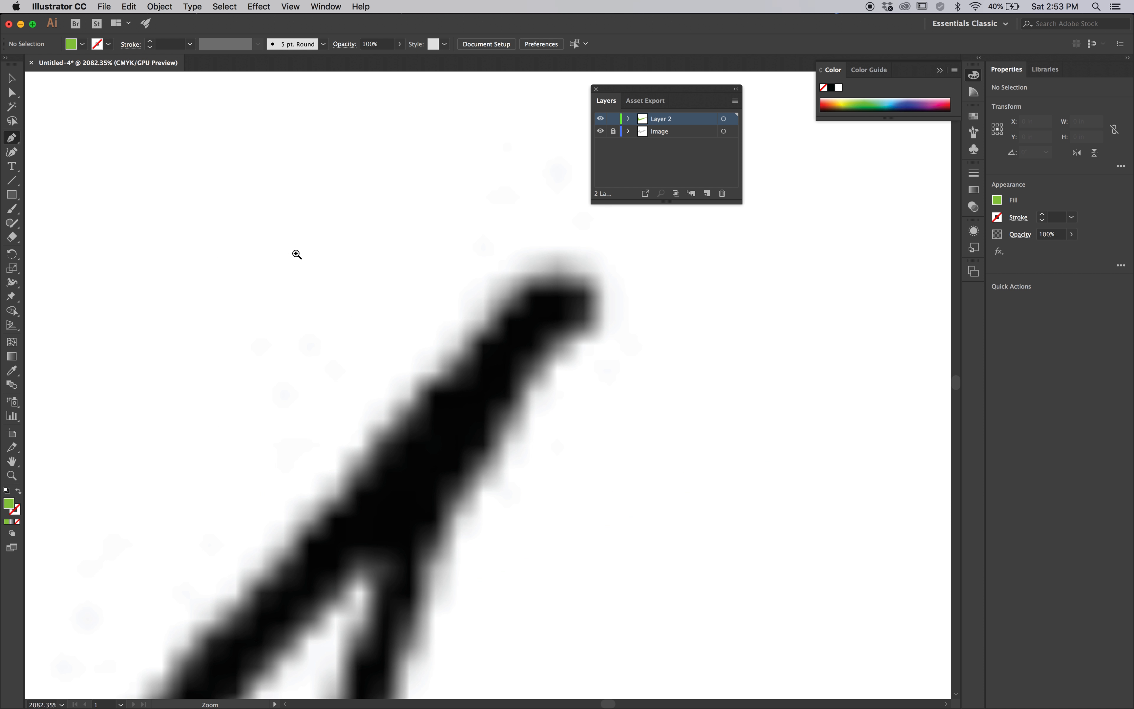
drag(427, 412, 465, 455)
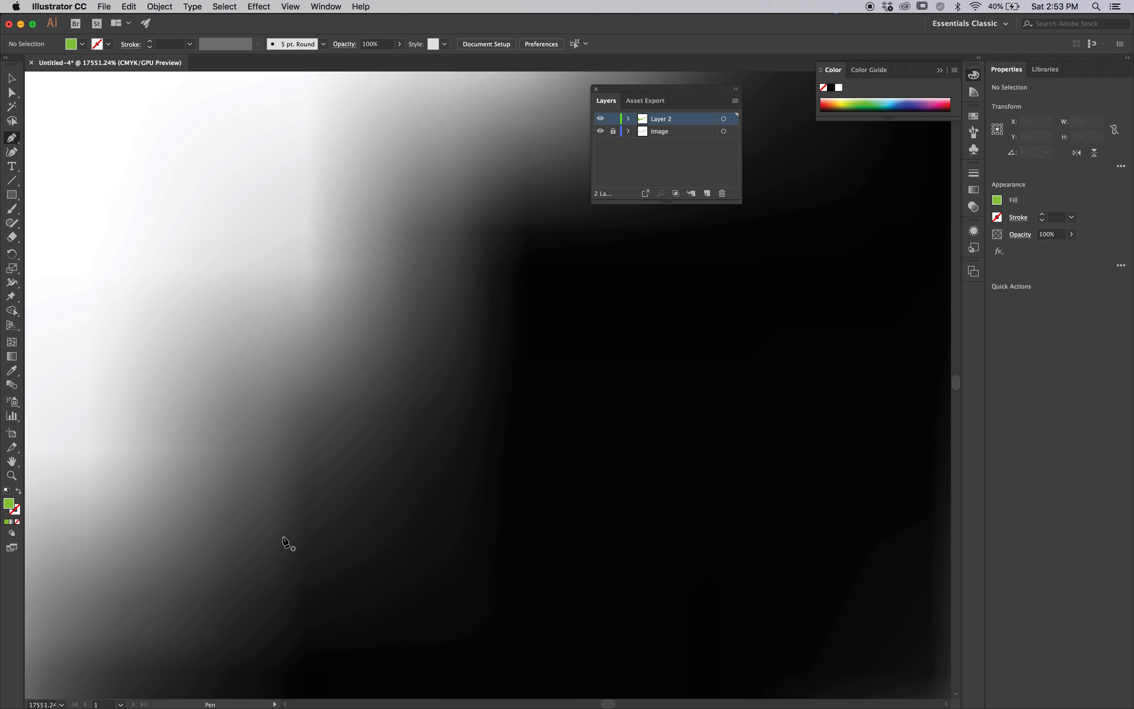
key(super)
key(super+0)
key(super+space)
drag(300, 485, 339, 515)
drag(278, 393, 414, 470)
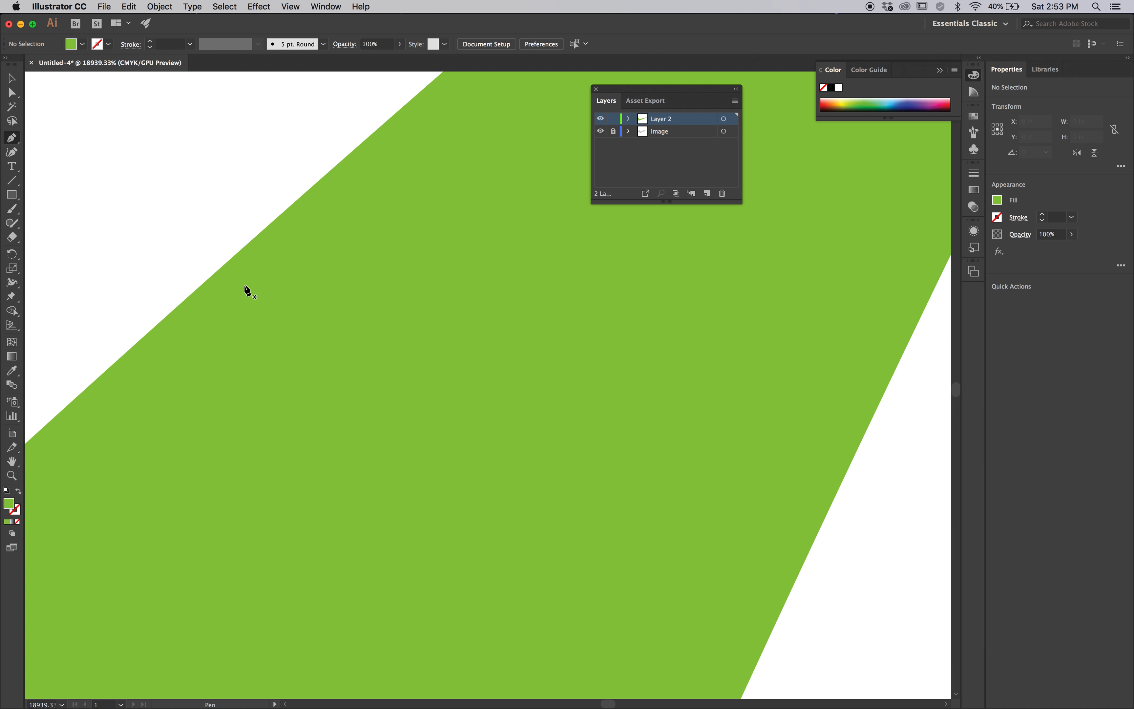
key(super+0)
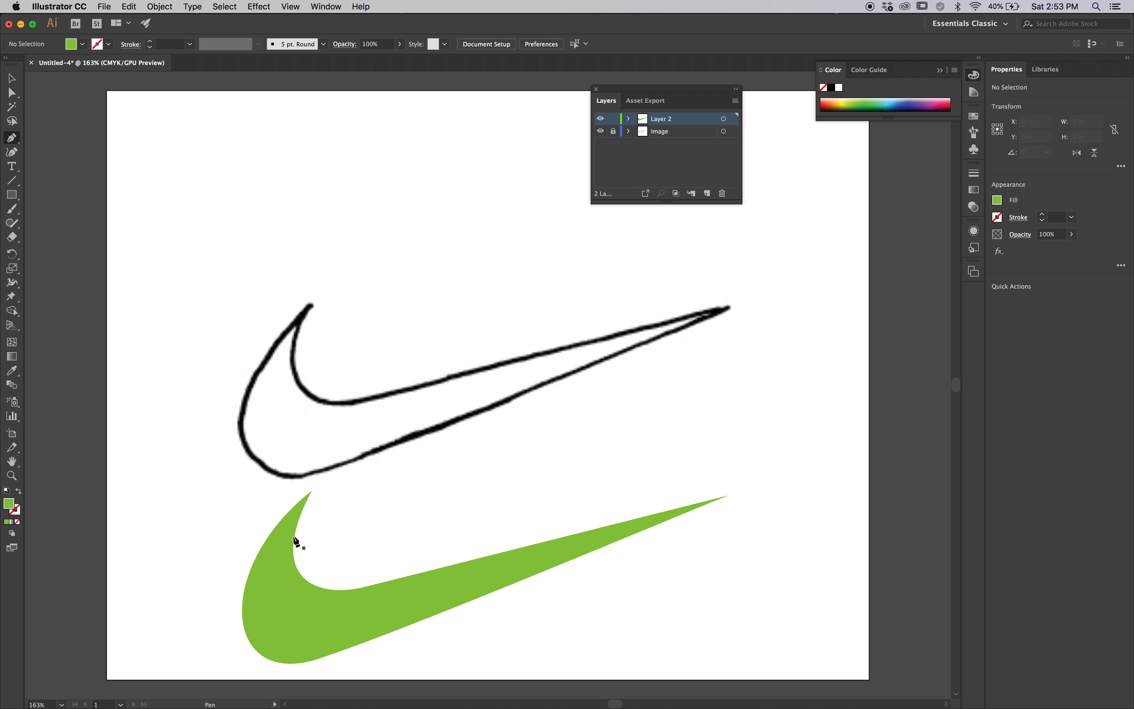
Compare the edge quality of the image's inner curve with the vector swoosh's tip up close
key(super+space)
drag(289, 376, 317, 396)
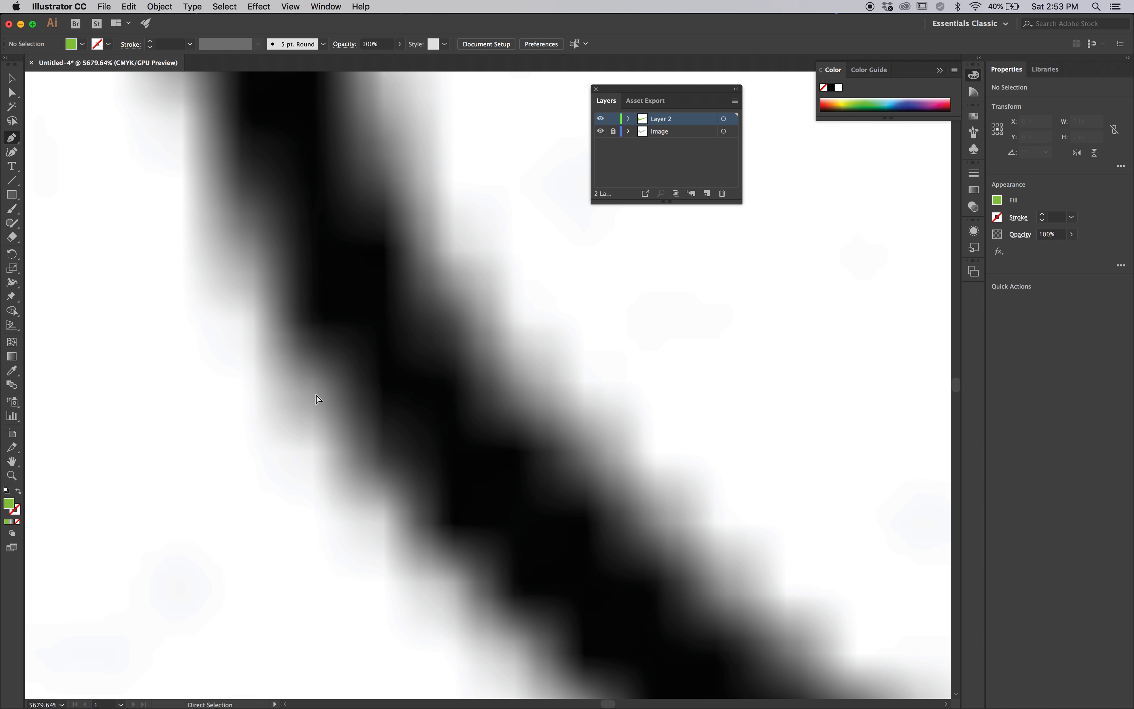
key(super+0)
key(super+space)
drag(266, 485, 339, 530)
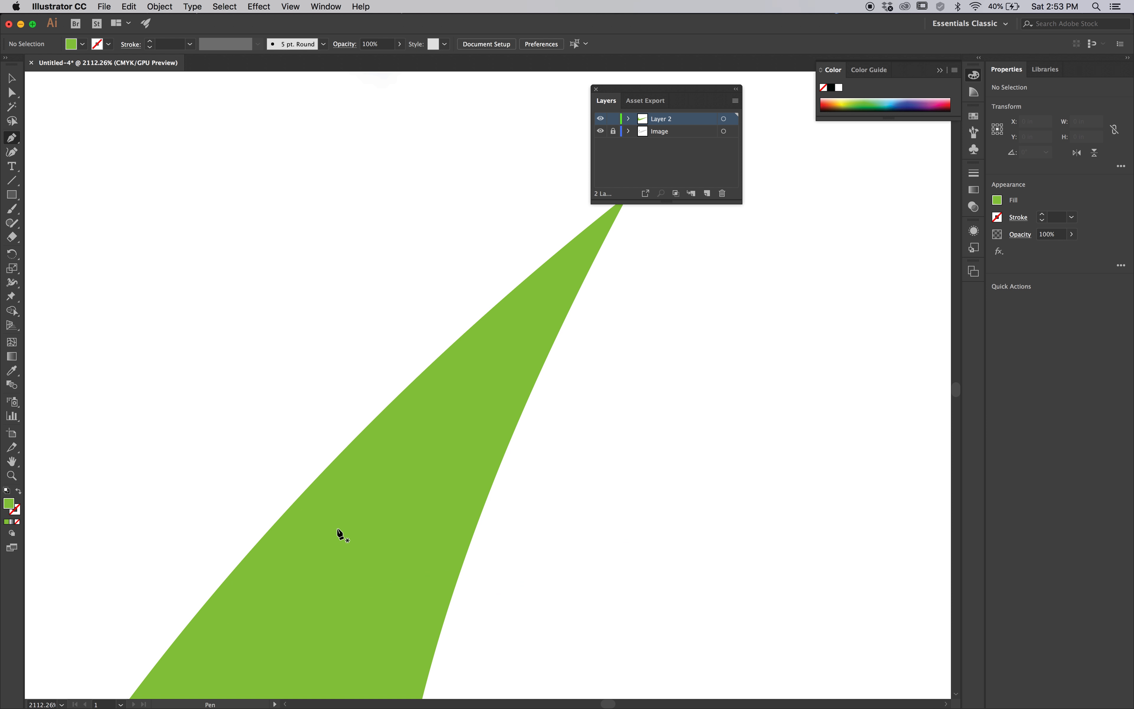
key(super+0)
key(super)
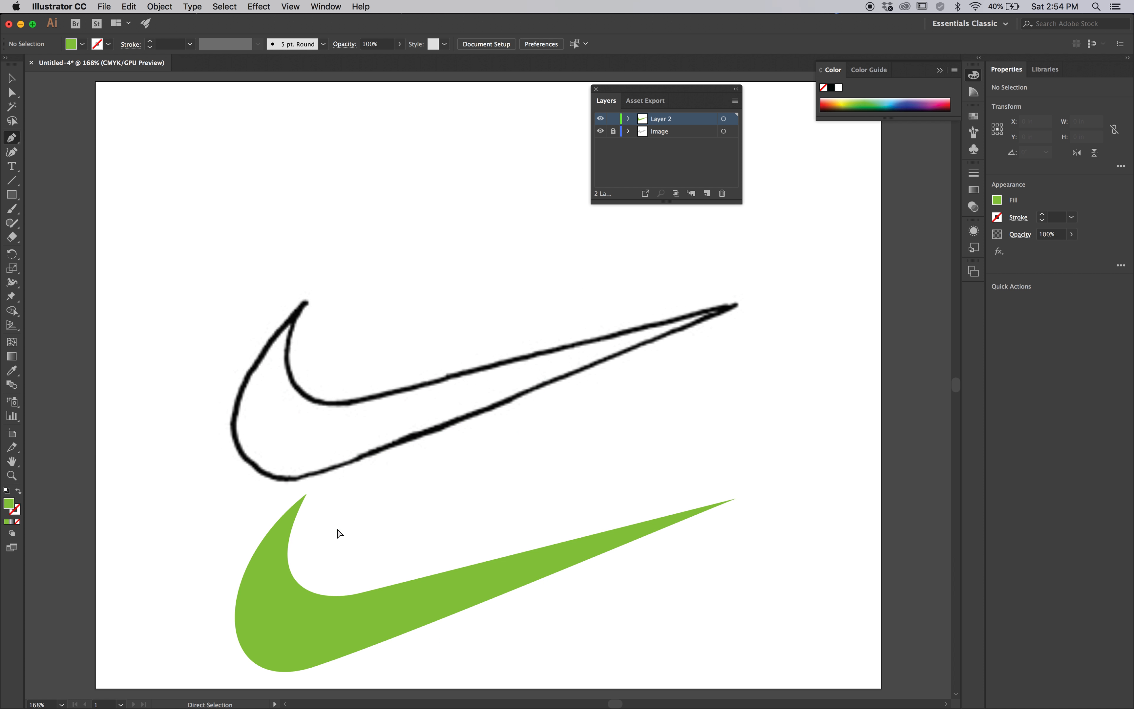
Dock the Layers panel with the collapsed panels and examine the vector swoosh's path in Outline view
drag(648, 91, 969, 304)
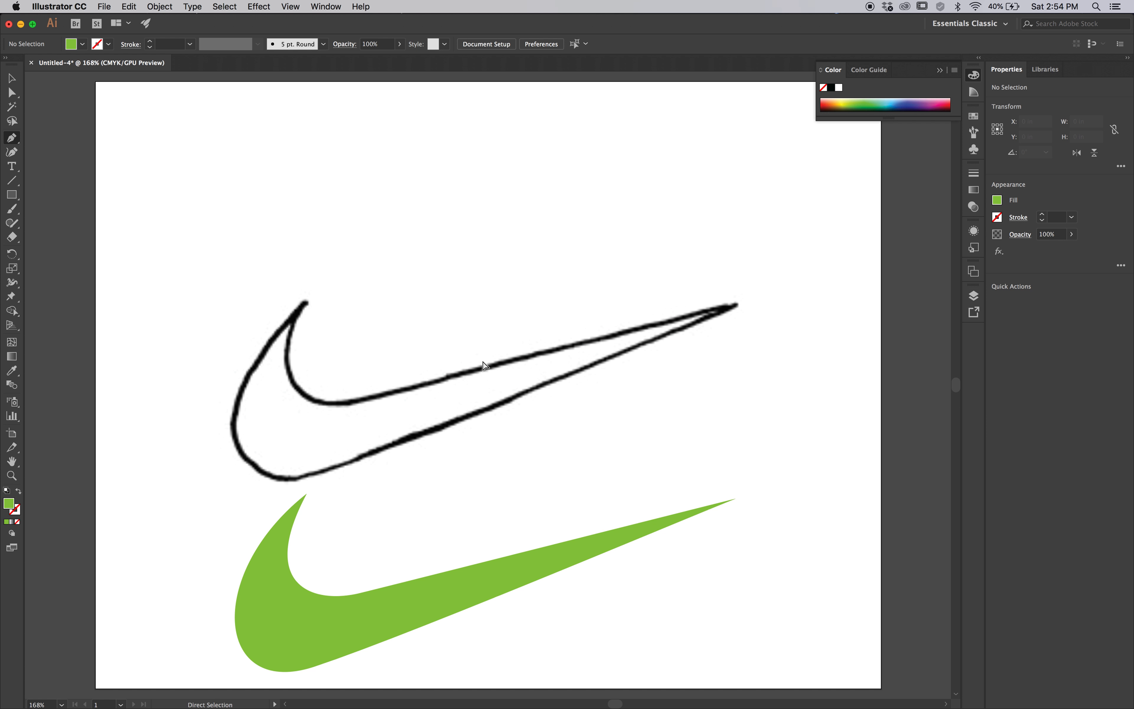
key(super+y)
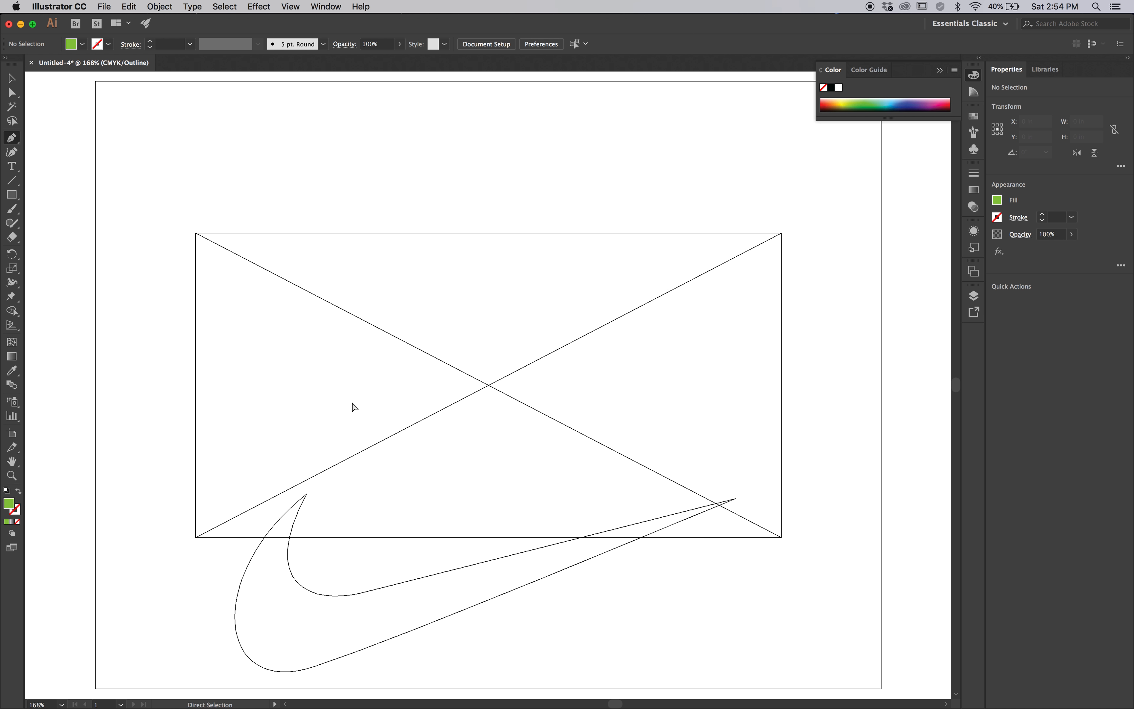
key(super+y)
key(super+y)
click(309, 594)
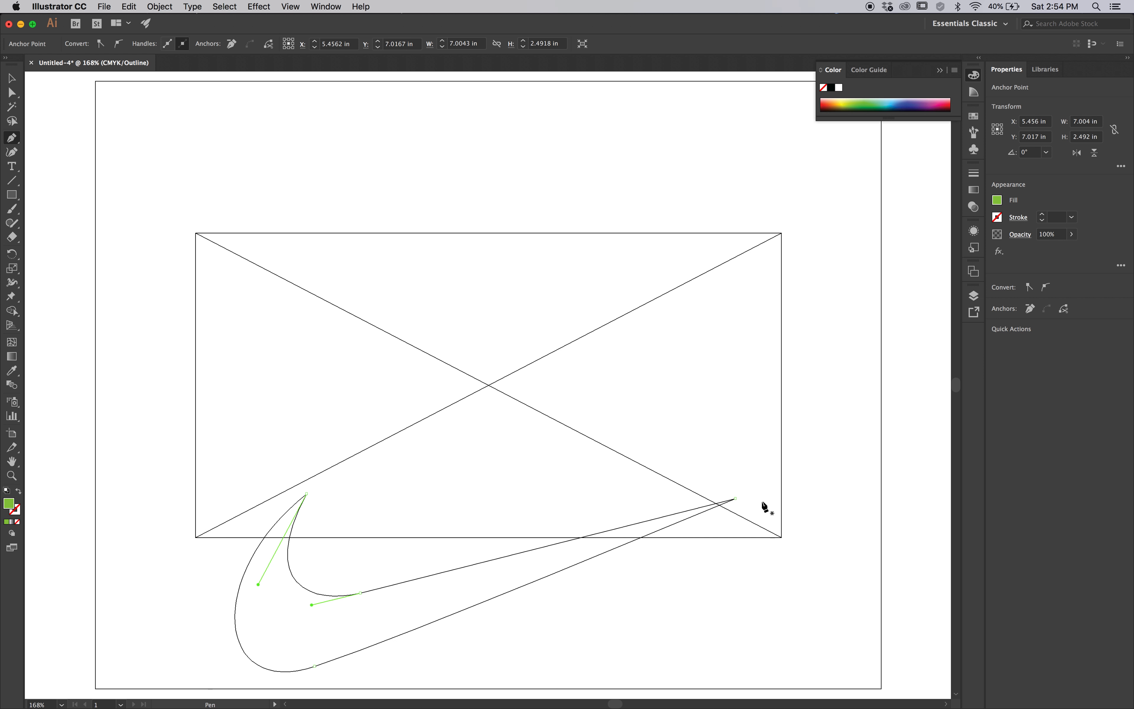
super+click(485, 632)
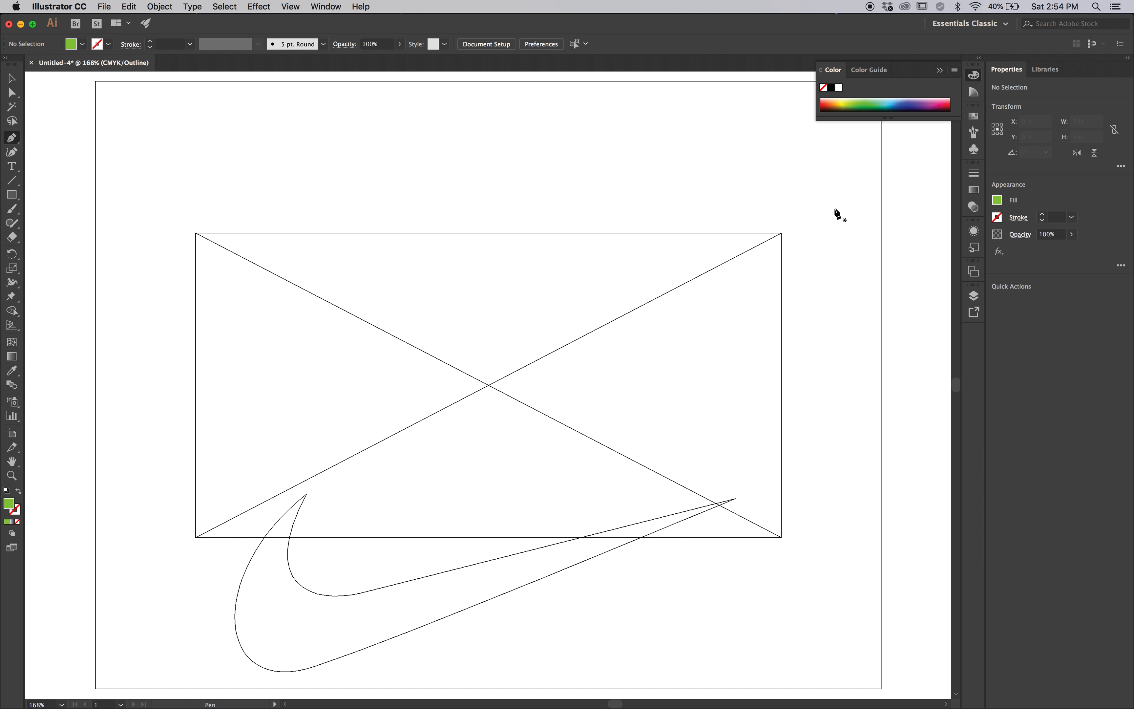
Hide the Image layer and move the swoosh up to about X 5.46, Y 3.99 in, finishing in normal preview
click(967, 296)
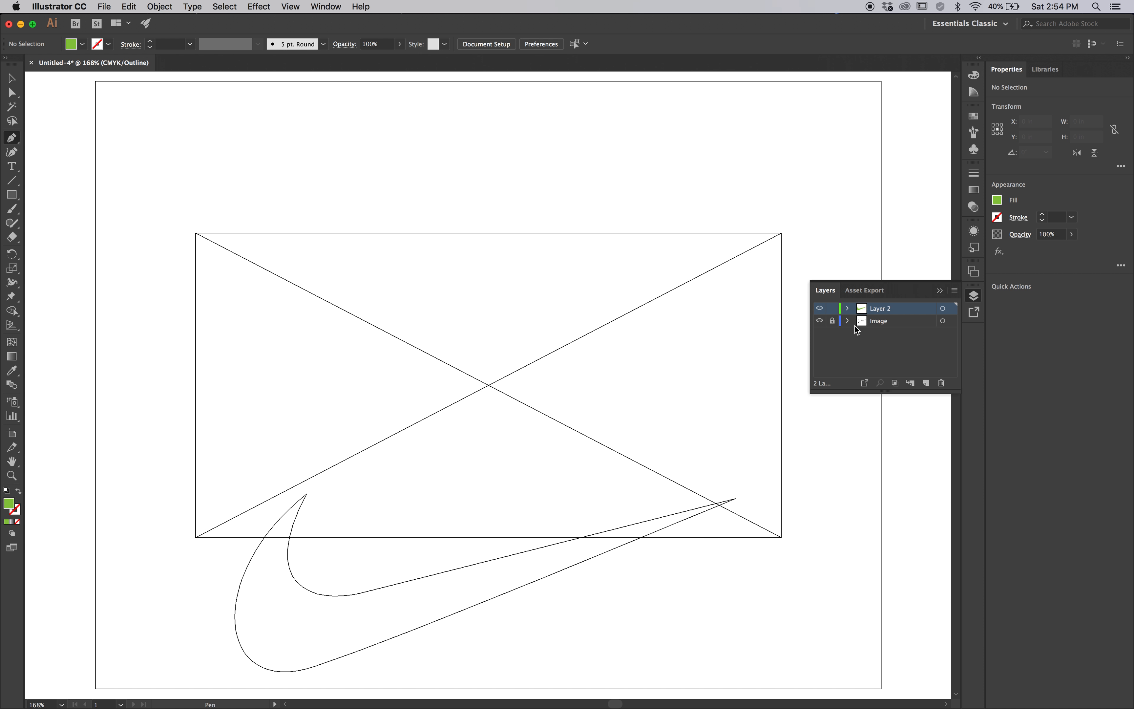
click(818, 321)
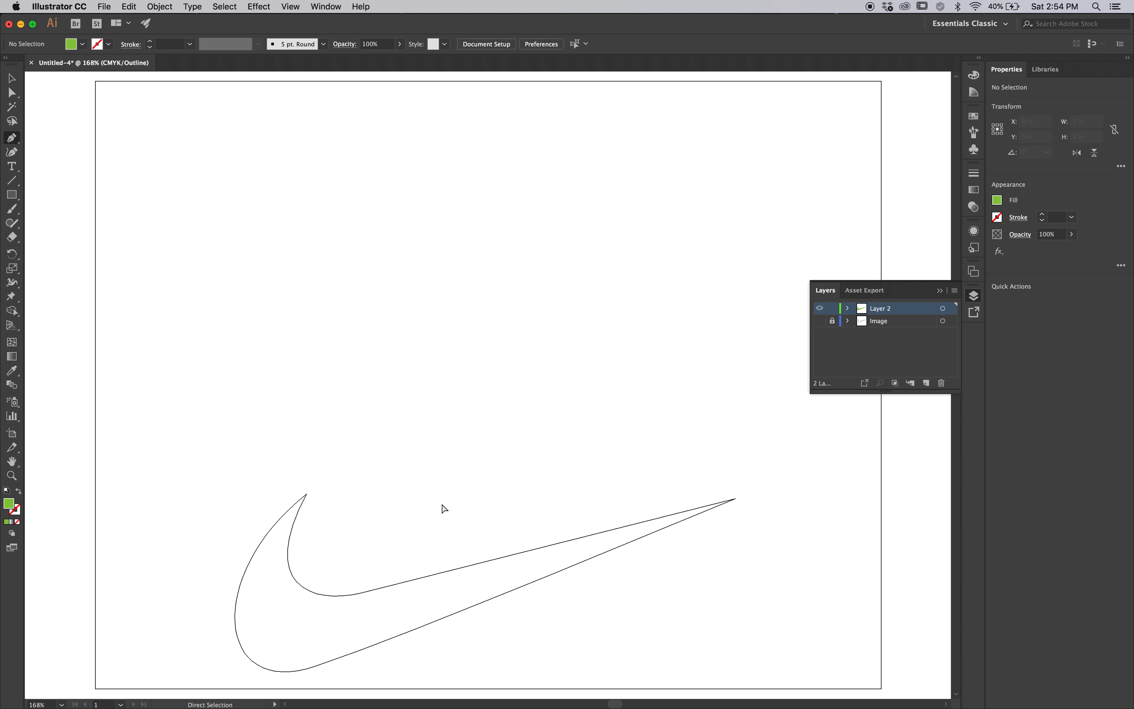
key(v)
click(302, 539)
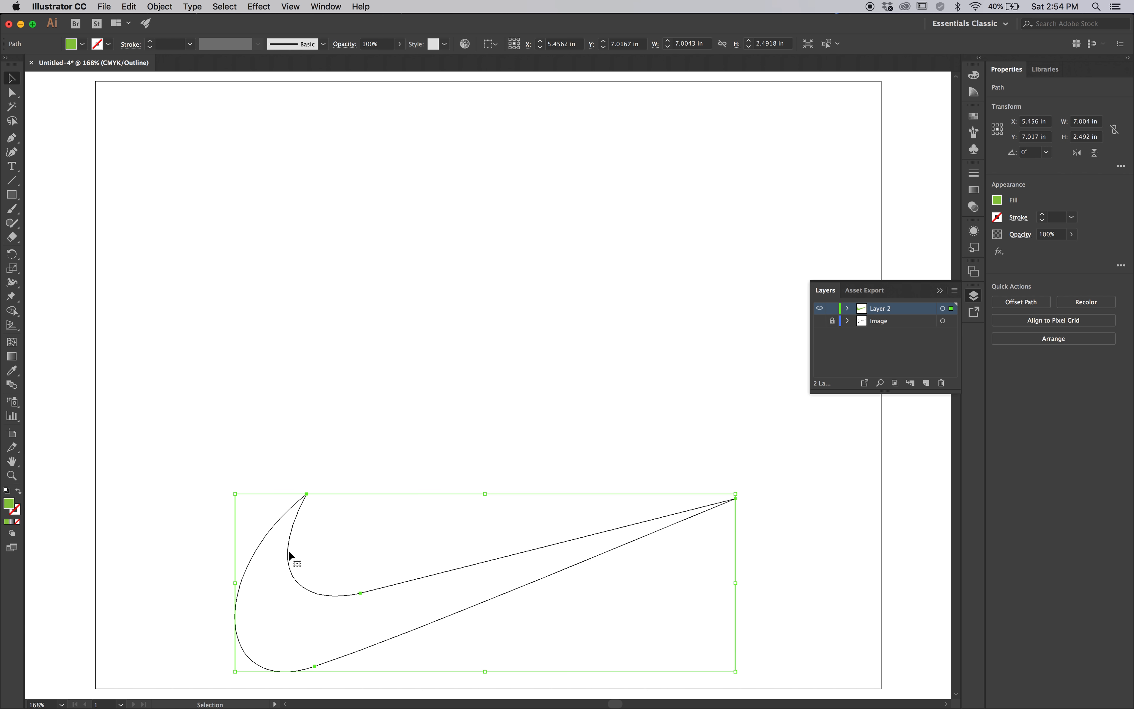
drag(289, 549, 314, 335)
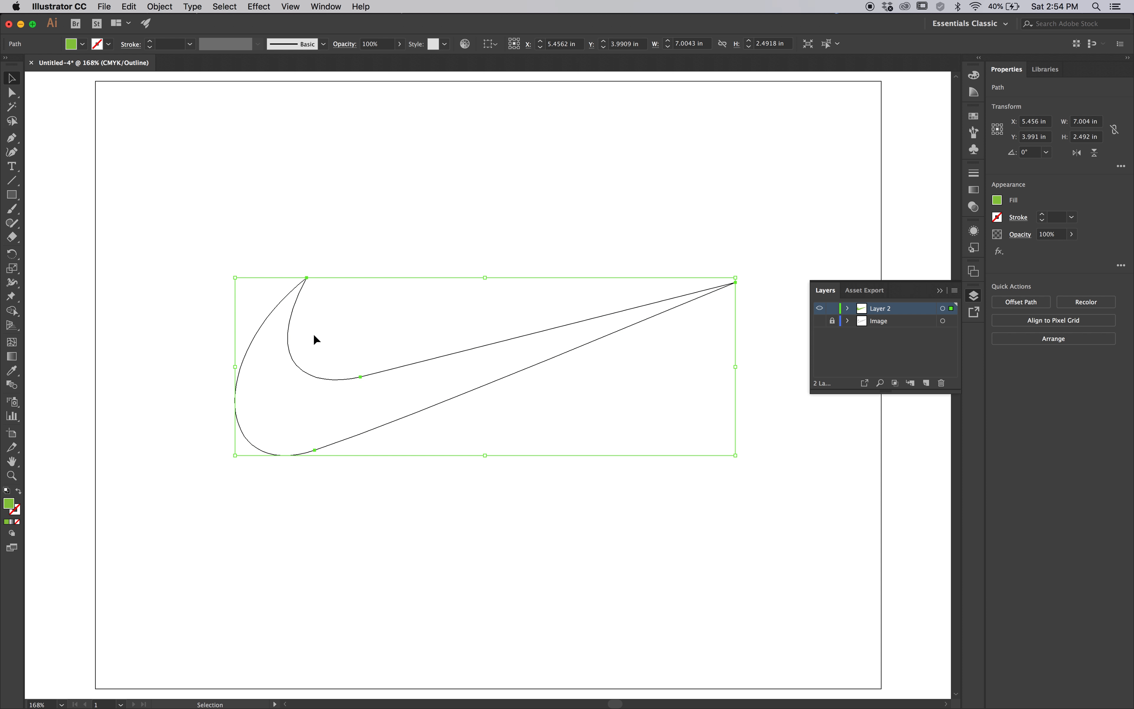
click(415, 490)
key(super+y)
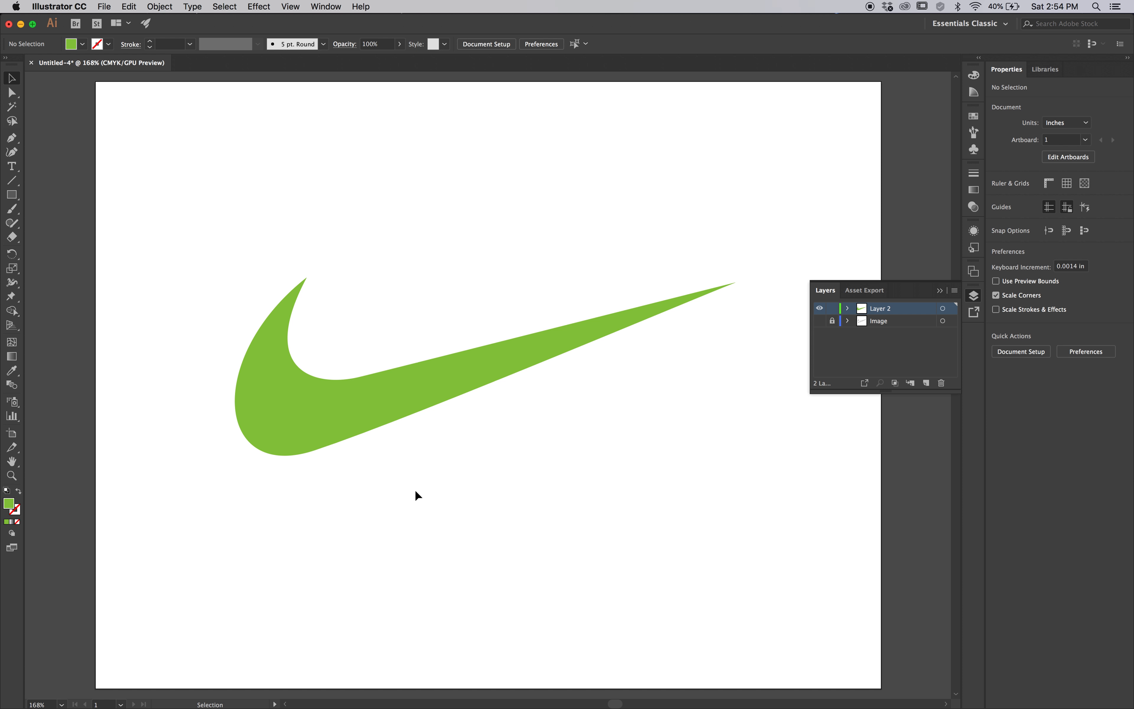
Capture a screenshot of the artboard area around the finished green swoosh
key(shift+super+4)
drag(180, 215, 783, 512)
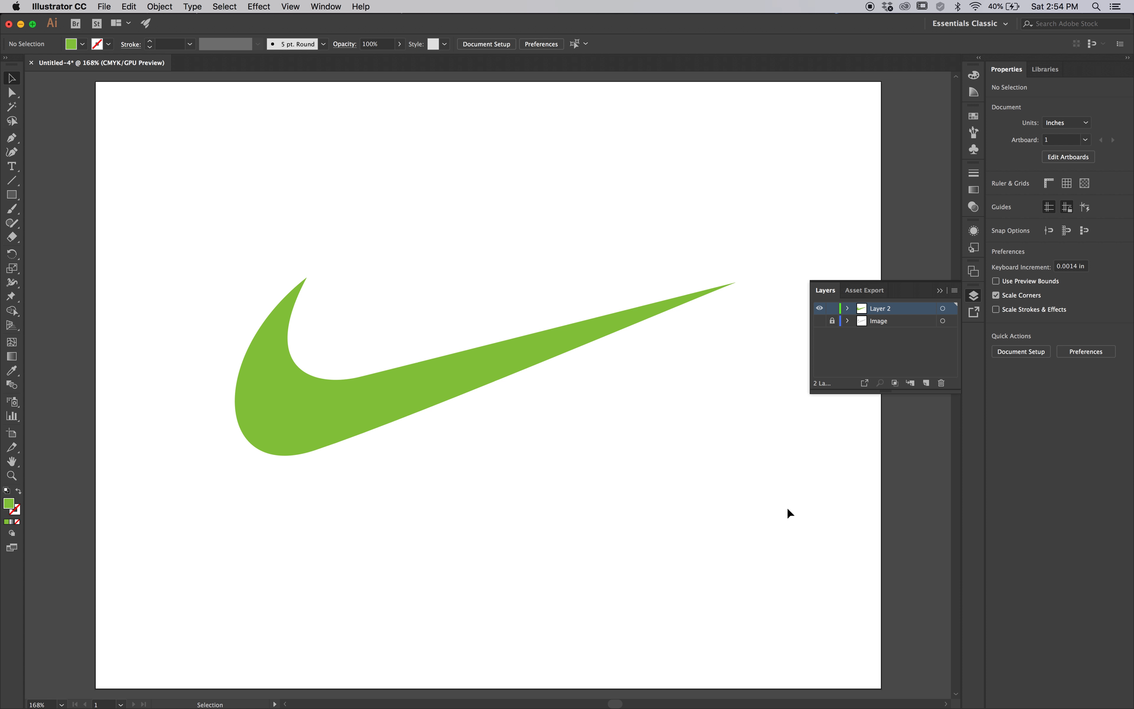